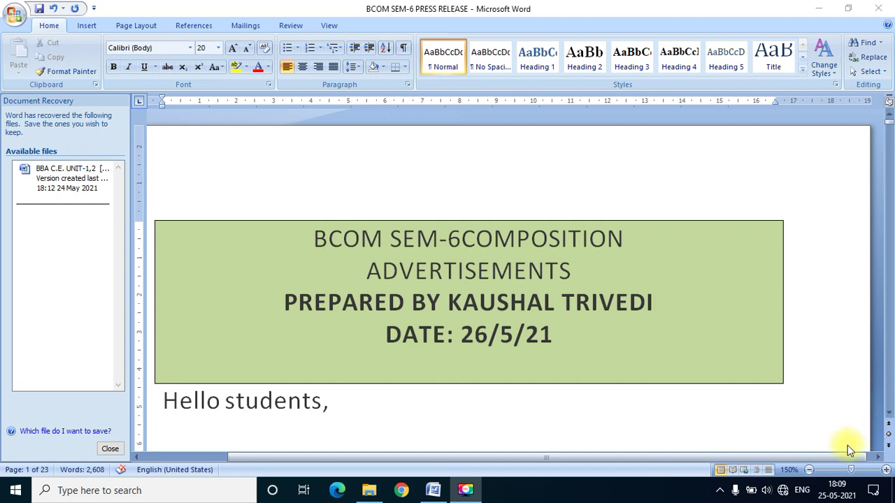
# - Scroll down to the Advertising topic's Meaning definition on page 13
pyautogui.click(888, 445)
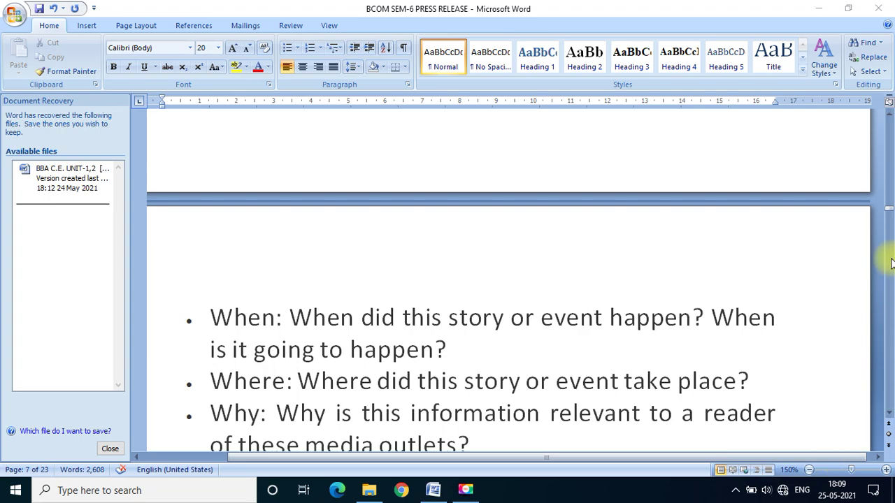
pyautogui.moveTo(886, 210); pyautogui.dragTo(889, 272)
pyautogui.scroll(8, 745, 293)
pyautogui.scroll(-4, 746, 294)
pyautogui.scroll(-15, 746, 294)
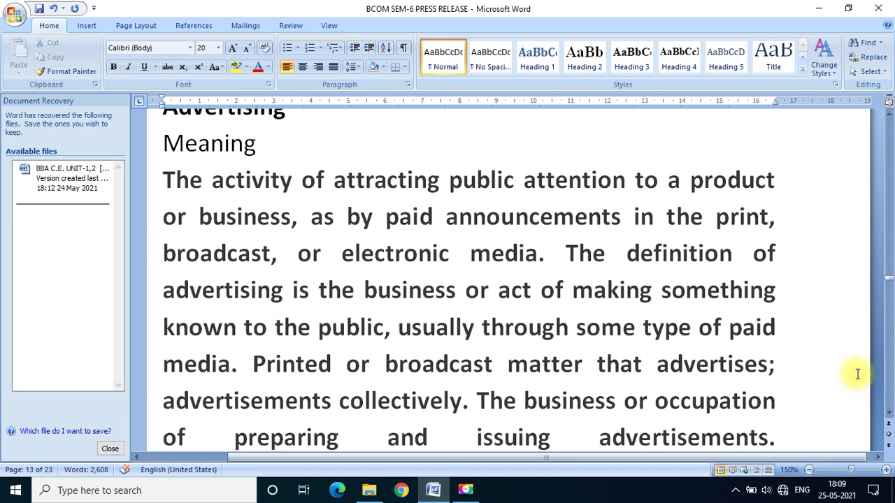
pyautogui.click(821, 460)
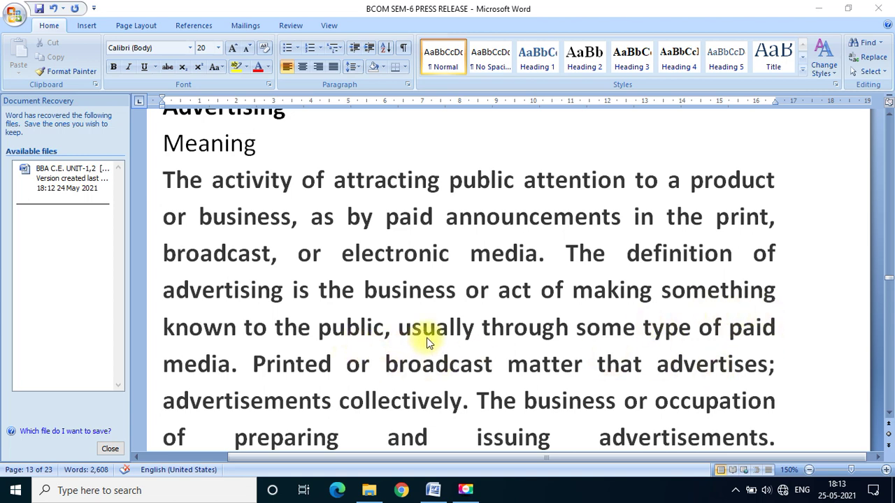
# - Scroll past the Nike, Coke, Volkswagen and Google examples to the advertisement format list on page 23
pyautogui.scroll(-1, 428, 338)
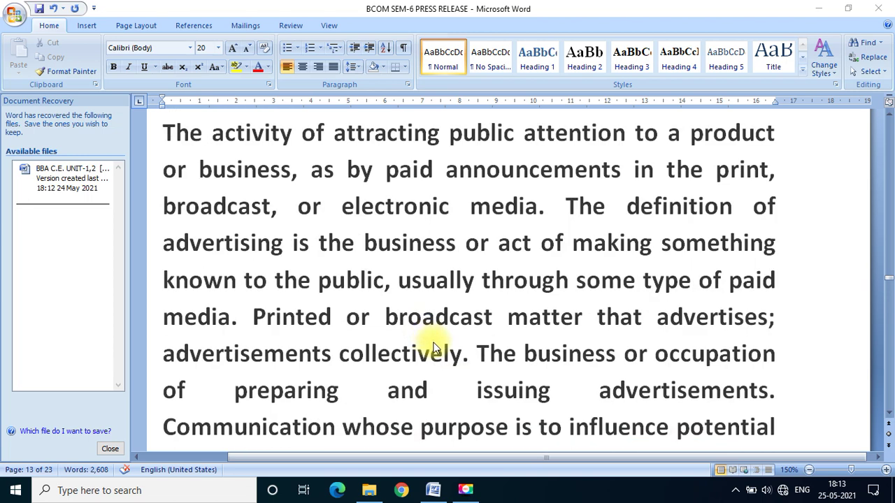
pyautogui.scroll(1, 433, 347)
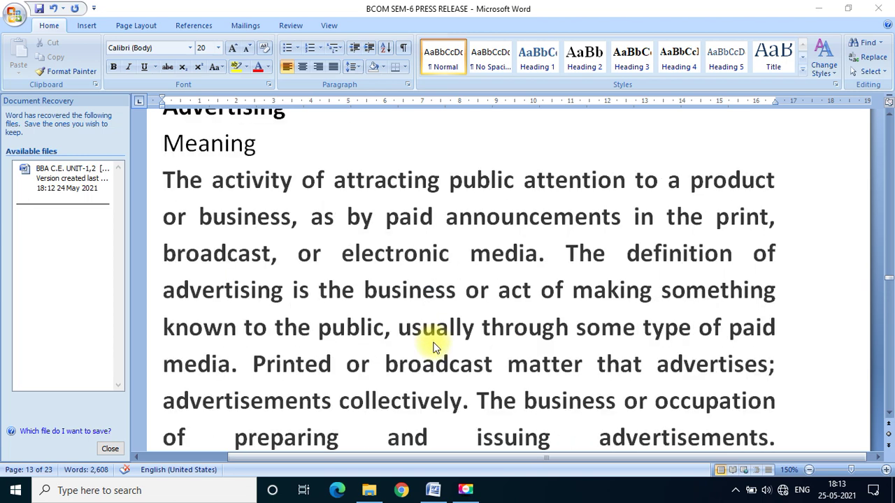
pyautogui.scroll(-1, 433, 347)
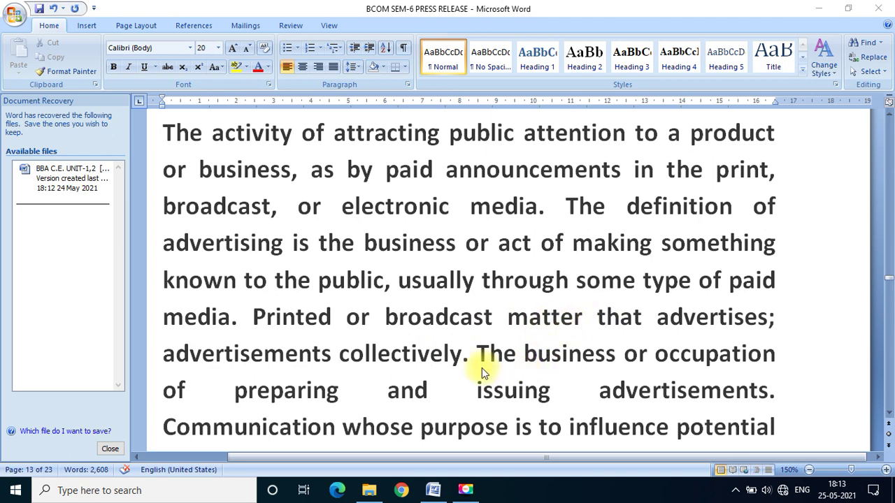
pyautogui.scroll(-6, 481, 368)
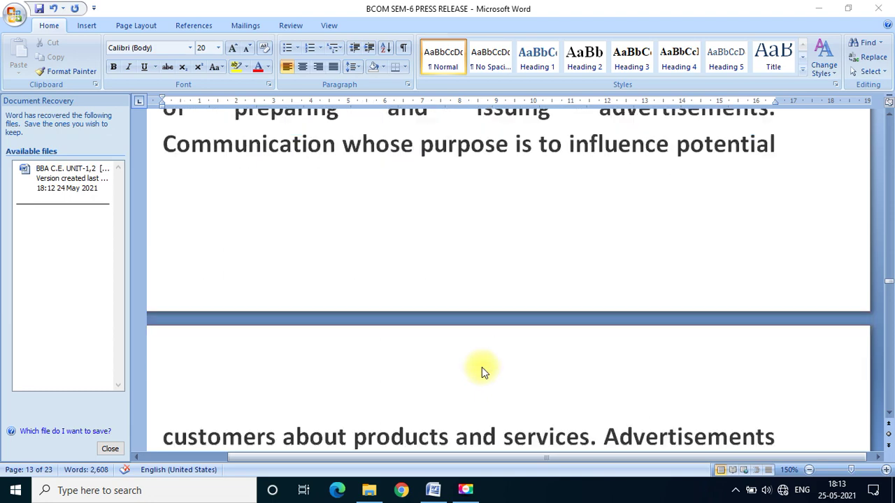
pyautogui.scroll(-5, 482, 367)
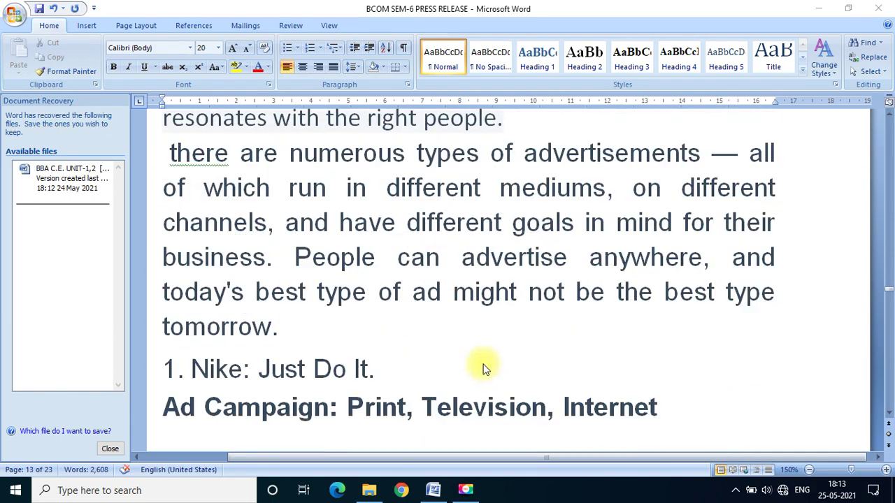
pyautogui.scroll(-1, 486, 368)
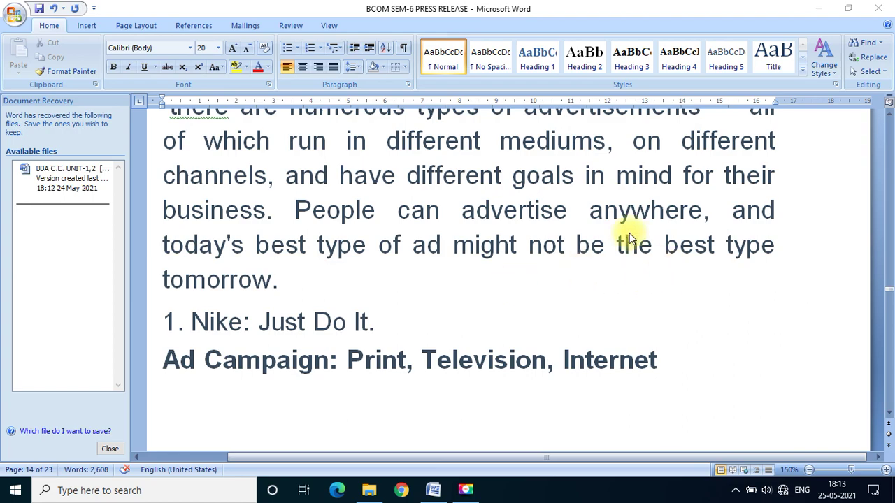
pyautogui.scroll(-3, 553, 224)
pyautogui.scroll(-15, 524, 224)
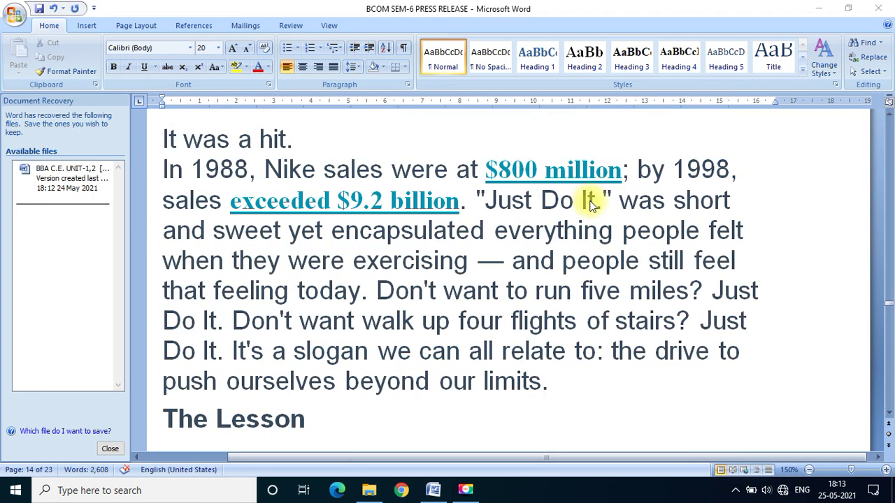
pyautogui.scroll(-15, 591, 203)
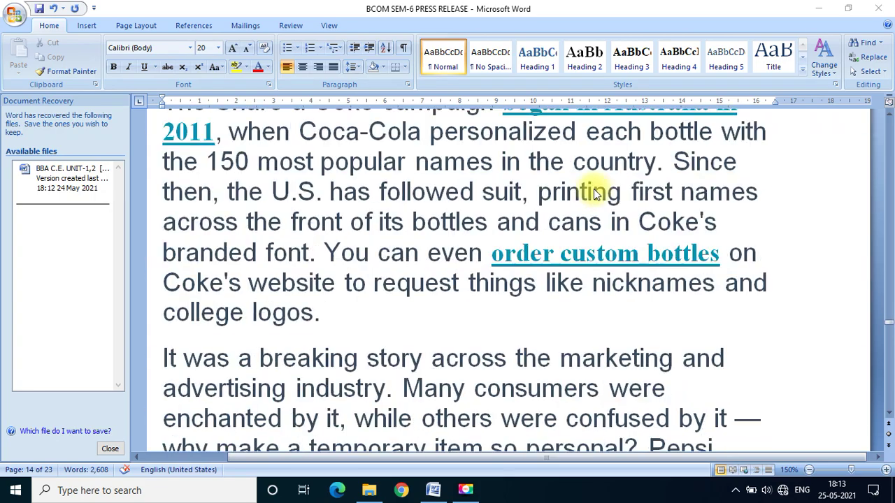
pyautogui.scroll(-15, 593, 189)
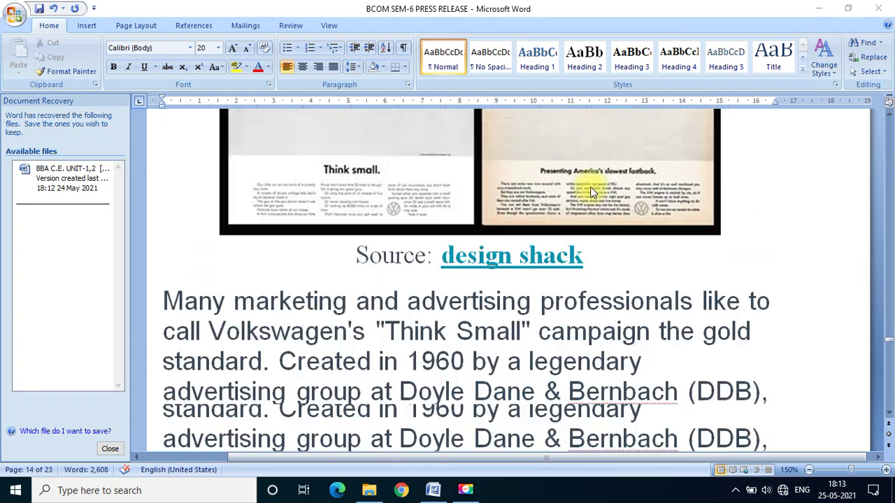
pyautogui.scroll(-15, 587, 192)
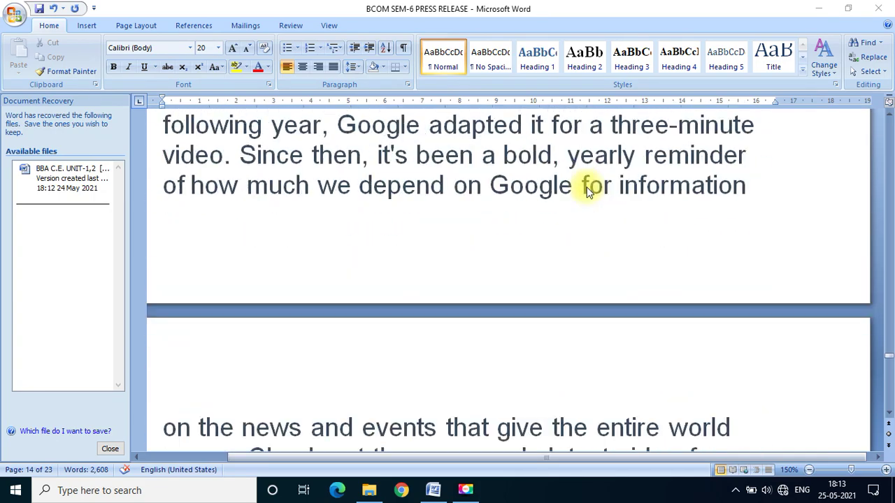
pyautogui.scroll(-10, 587, 189)
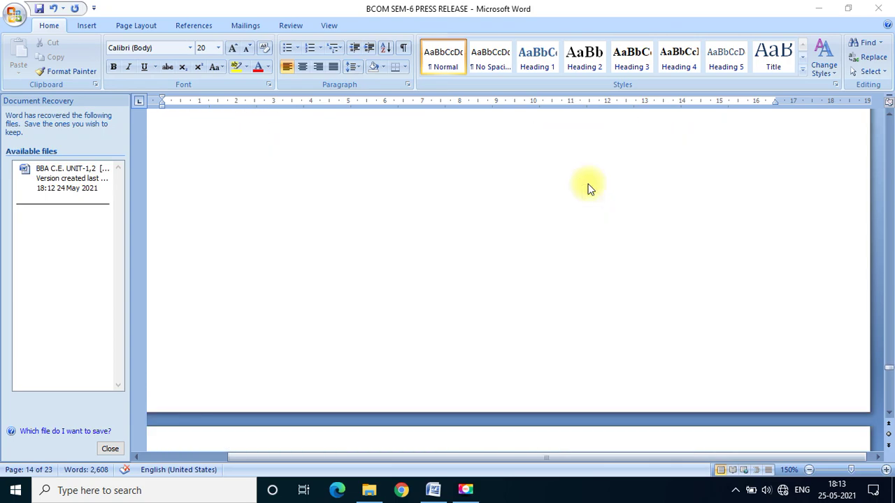
pyautogui.scroll(-15, 587, 188)
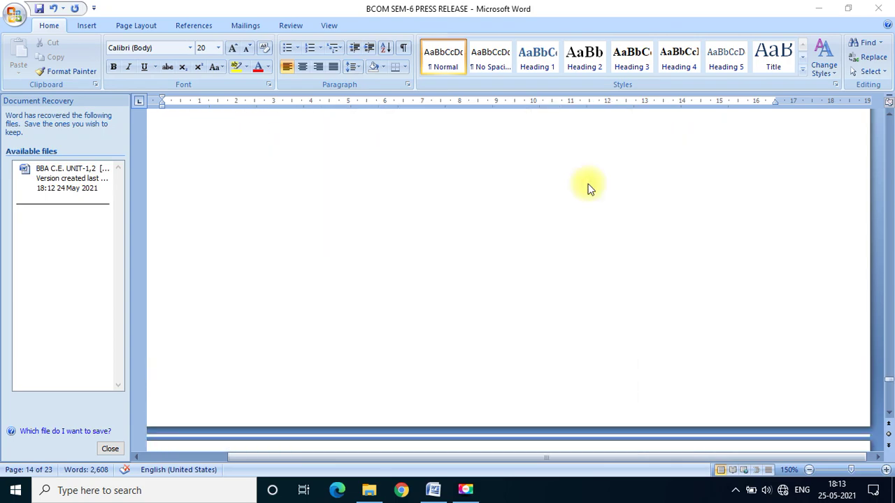
pyautogui.scroll(-15, 588, 184)
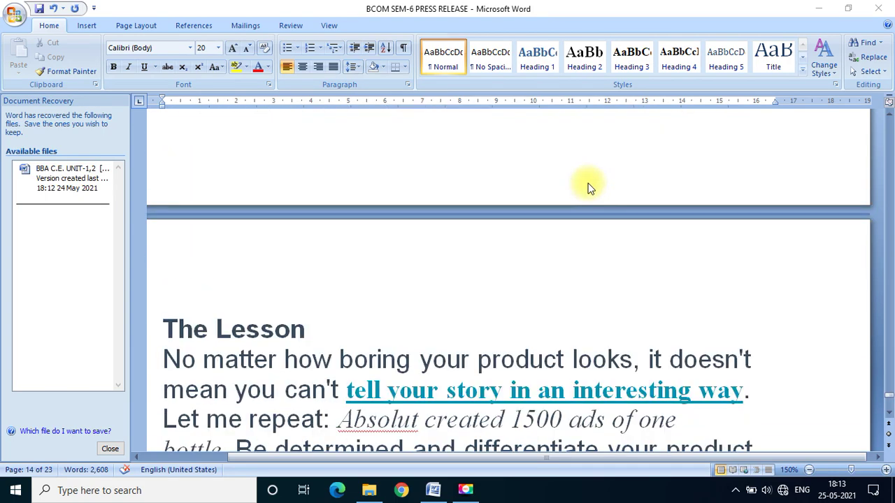
pyautogui.scroll(-4, 588, 184)
pyautogui.scroll(3, 587, 185)
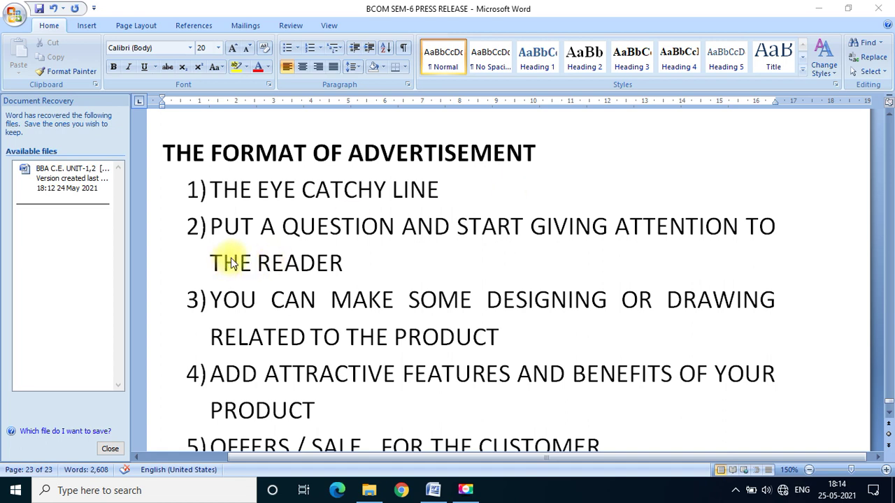
# - Add blank, unnumbered, unindented lines below the CONTACT DETAILS item
pyautogui.scroll(-5, 231, 262)
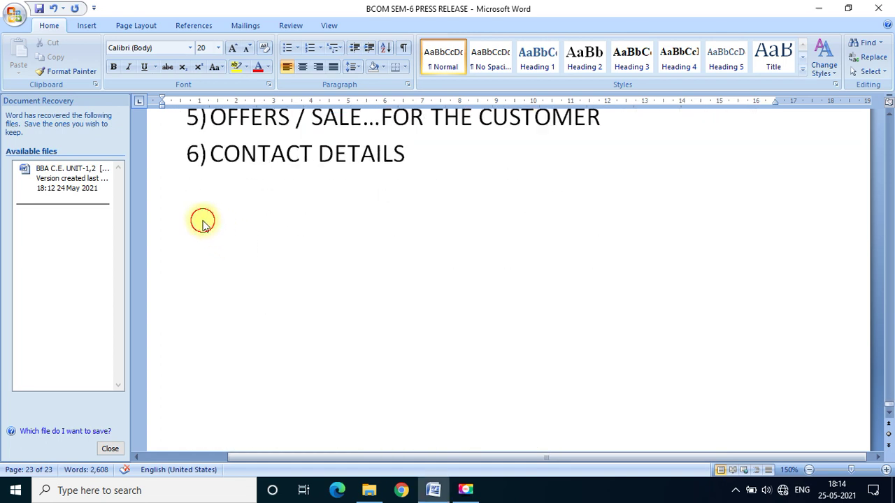
pyautogui.click(438, 174)
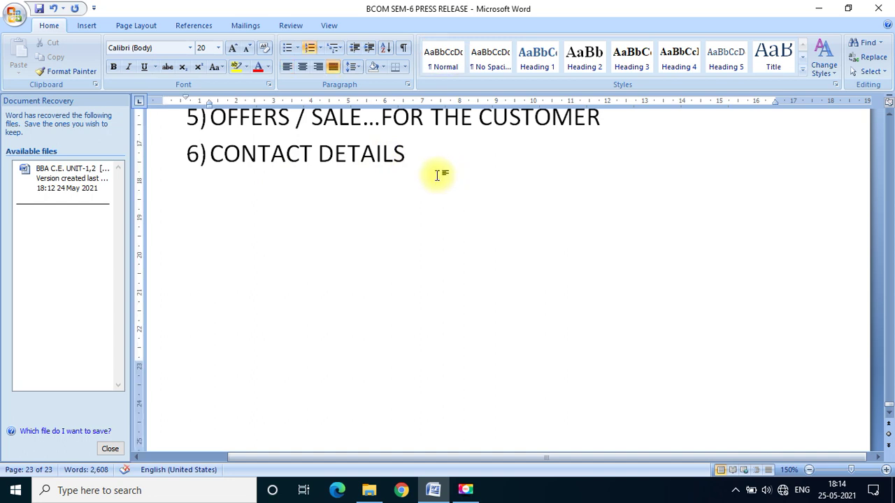
pyautogui.press('Return')
pyautogui.press('BackSpace')
pyautogui.press('Return')
pyautogui.press('BackSpace')
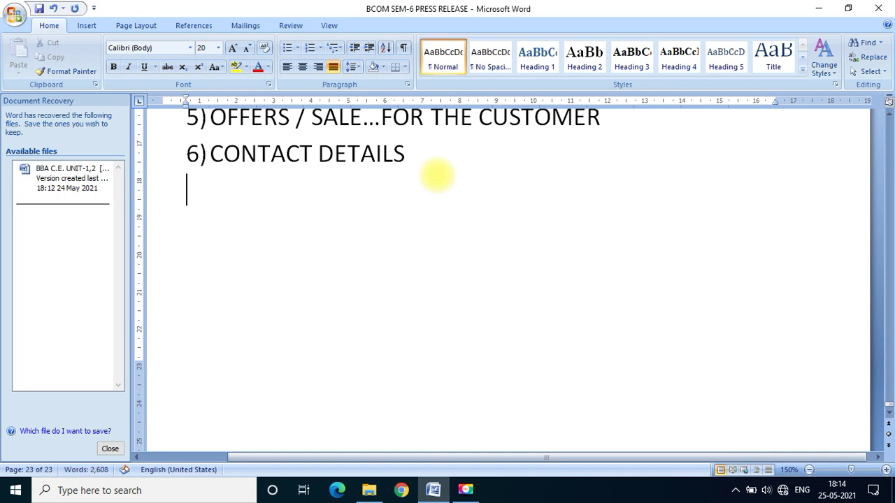
pyautogui.press('Return')
# - Type the heading 'FEW TIPS TO MAKE YOUR ADVERTISEMENT EFFECTIVE'
pyautogui.write('few ')
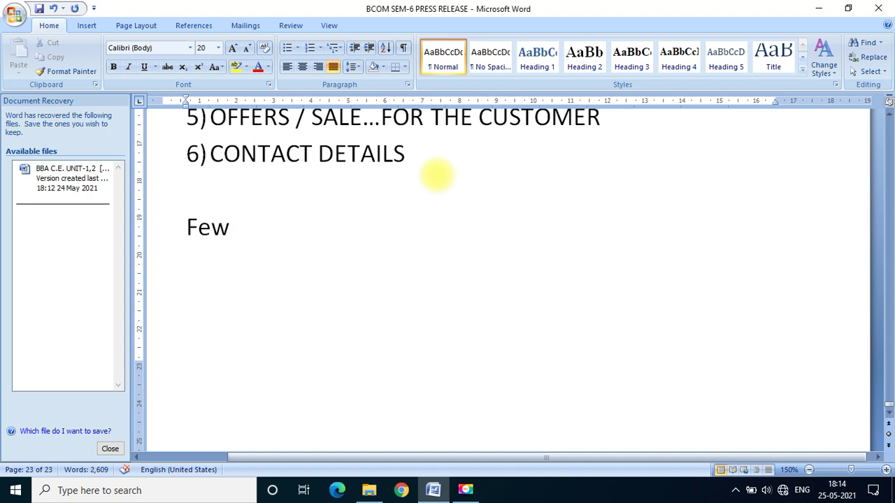
pyautogui.write('ttips')
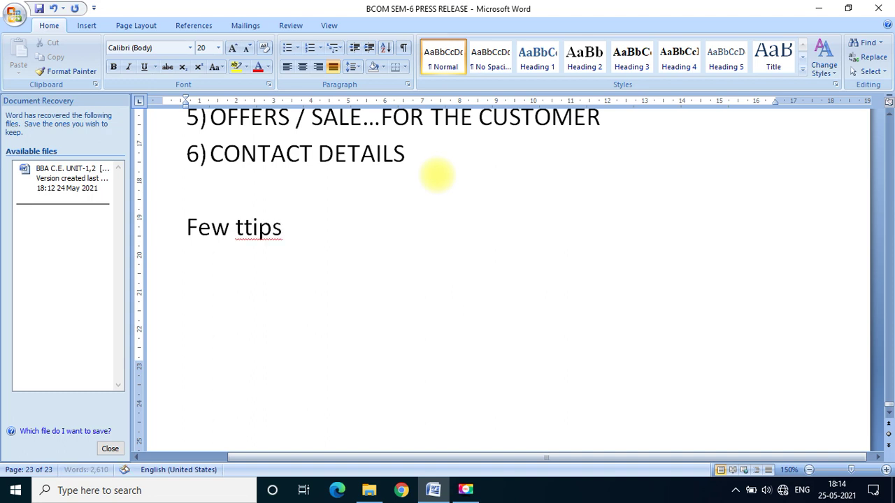
pyautogui.press('BackSpace')
pyautogui.press('BackSpace')
pyautogui.press('BackSpace')
pyautogui.press('BackSpace')
pyautogui.press('BackSpace')
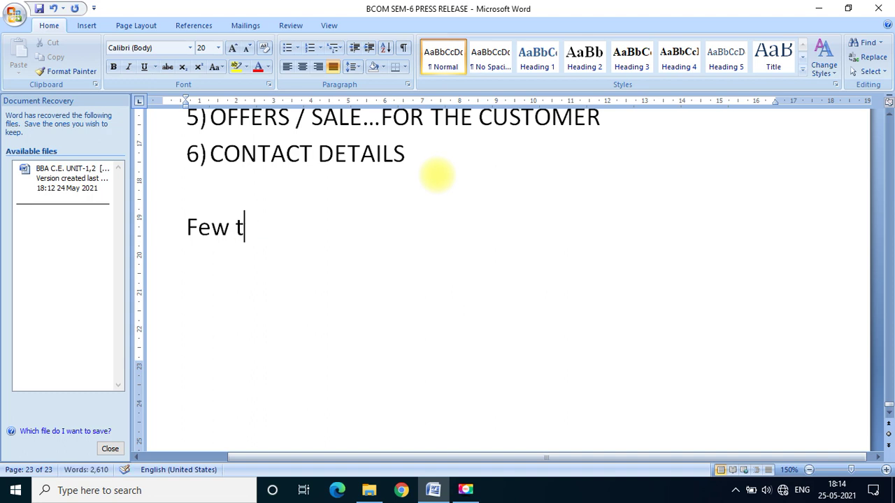
pyautogui.press('BackSpace')
pyautogui.press('BackSpace')
pyautogui.press('BackSpace')
pyautogui.press('BackSpace')
pyautogui.press('BackSpace')
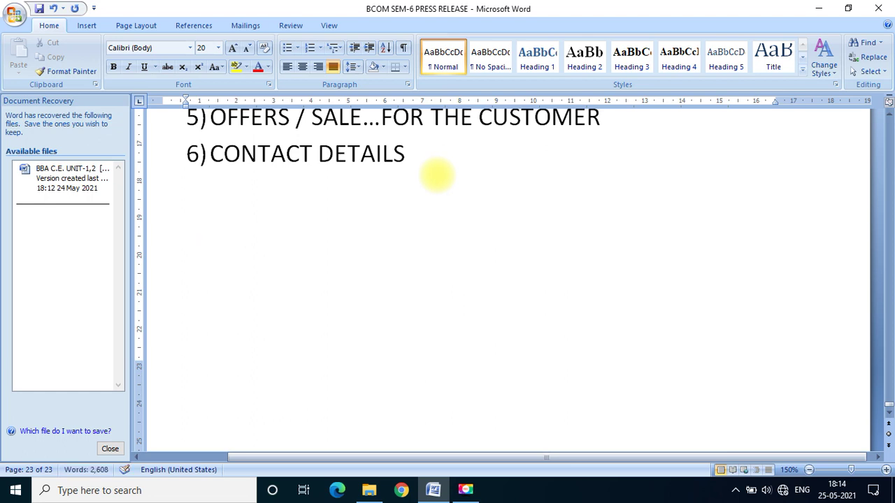
pyautogui.write('FEW TIPS')
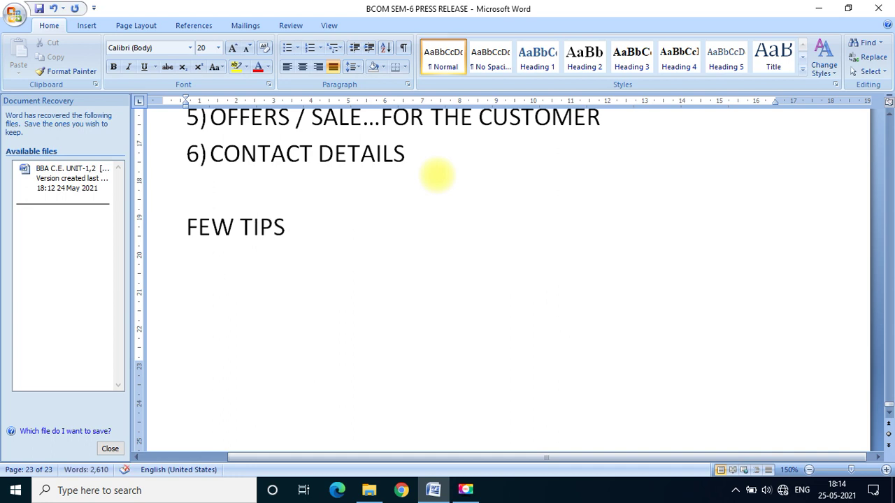
pyautogui.write('TO MA')
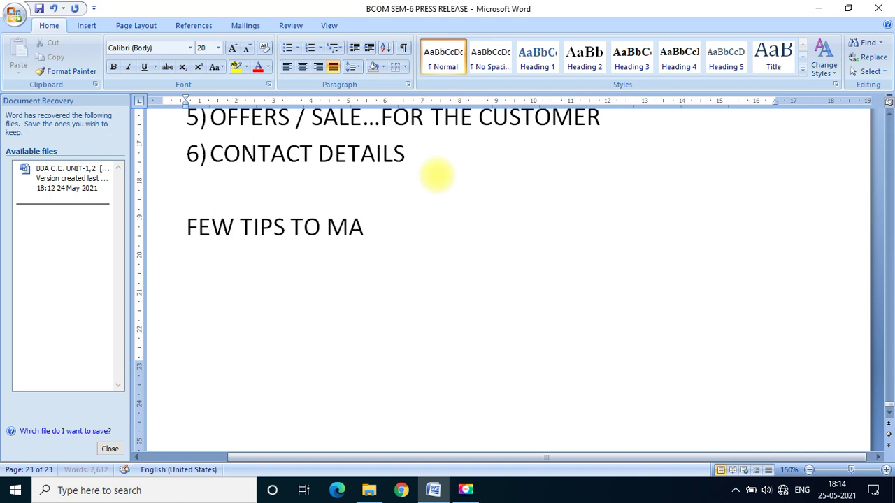
pyautogui.write('KE YOUR ')
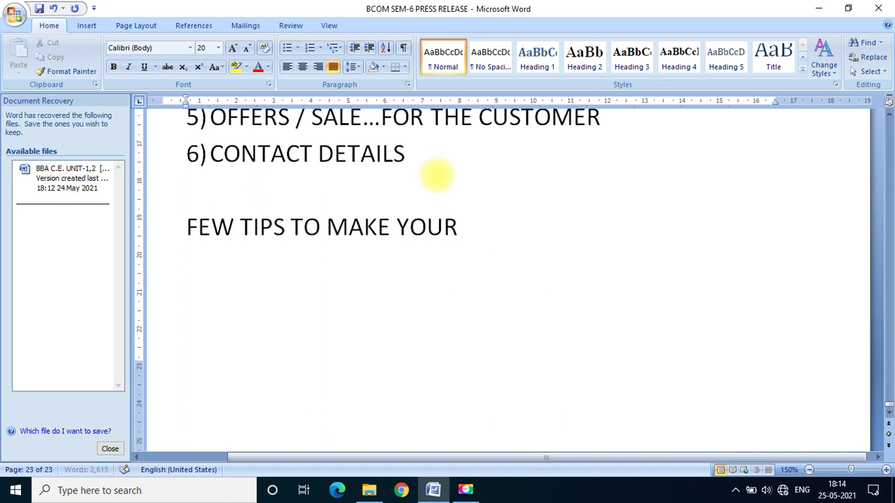
pyautogui.write('AD')
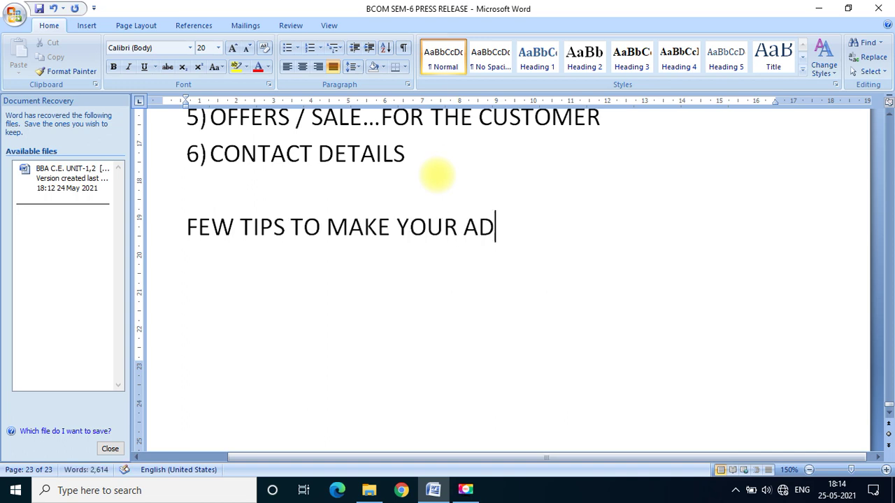
pyautogui.write('VERTISEMENT')
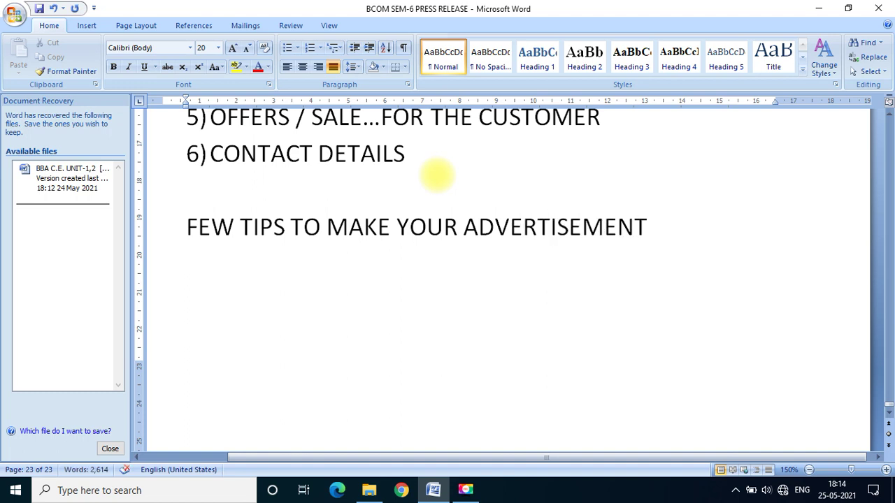
pyautogui.write(' EFFECTIVE')
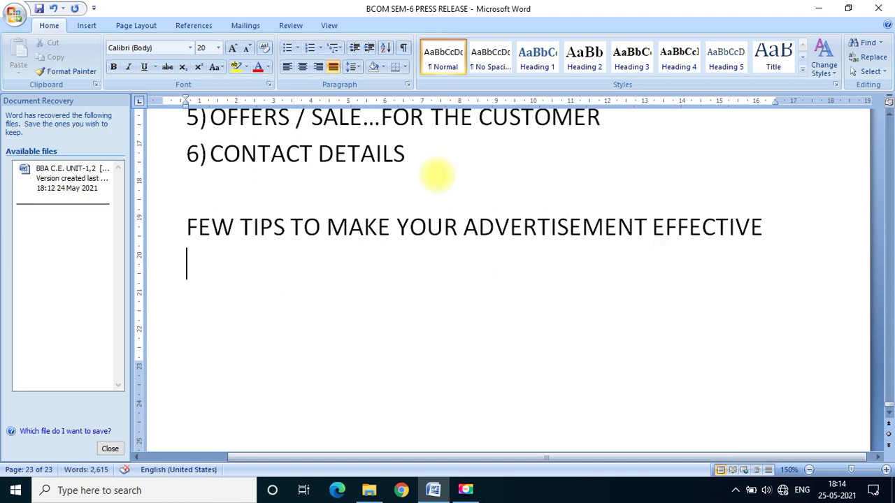
# - Start a 1) numbered list with 'USE SHORT SENTENCES. LONG SENTENCES WILL NOT SELL YOUR AD, LET ALONE YOUR PRODUCT....'
pyautogui.press('Return')
pyautogui.write('1)')
pyautogui.press('space')
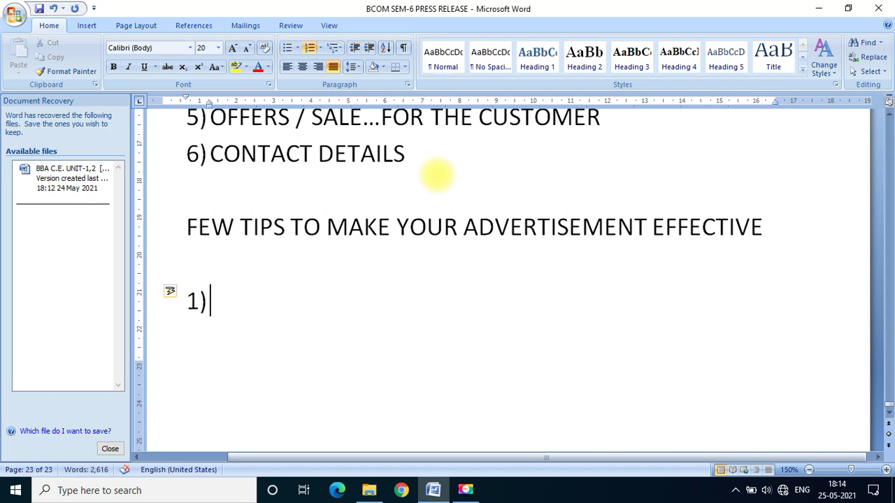
pyautogui.write('USE')
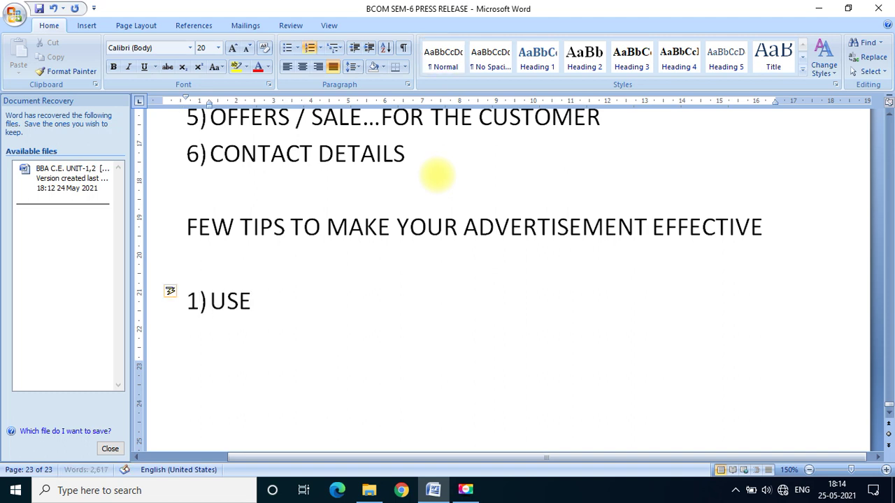
pyautogui.write(' SHORT ')
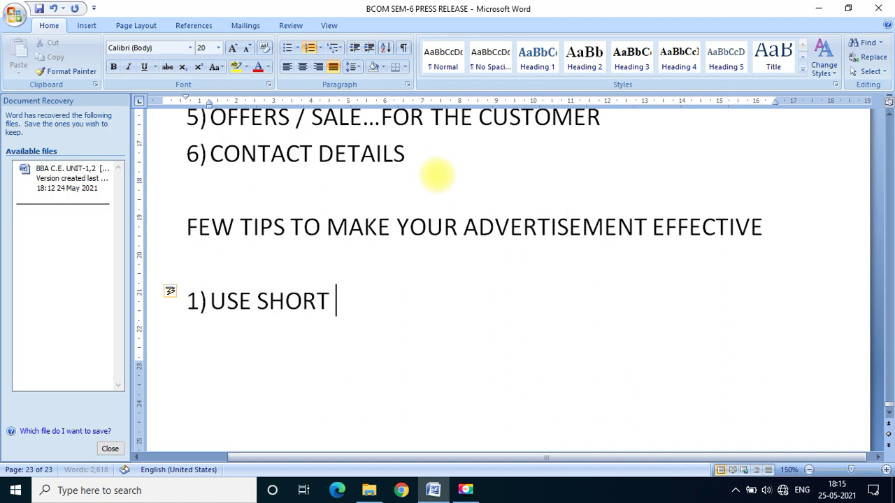
pyautogui.write('SENTENCES')
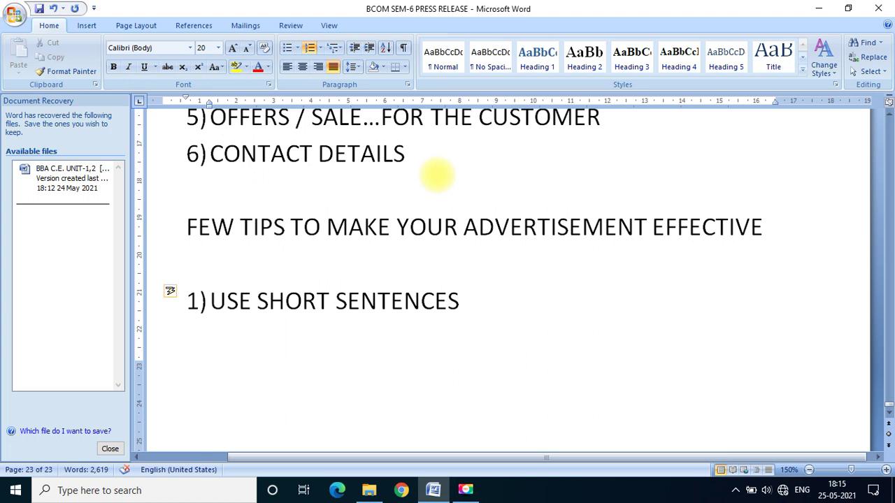
pyautogui.write('. LONG SENTENCES ')
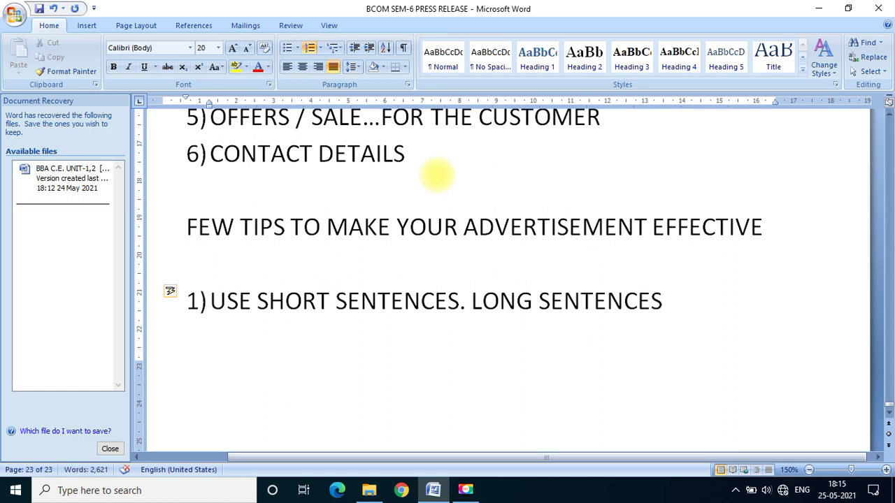
pyautogui.write('WILL NOT SELL')
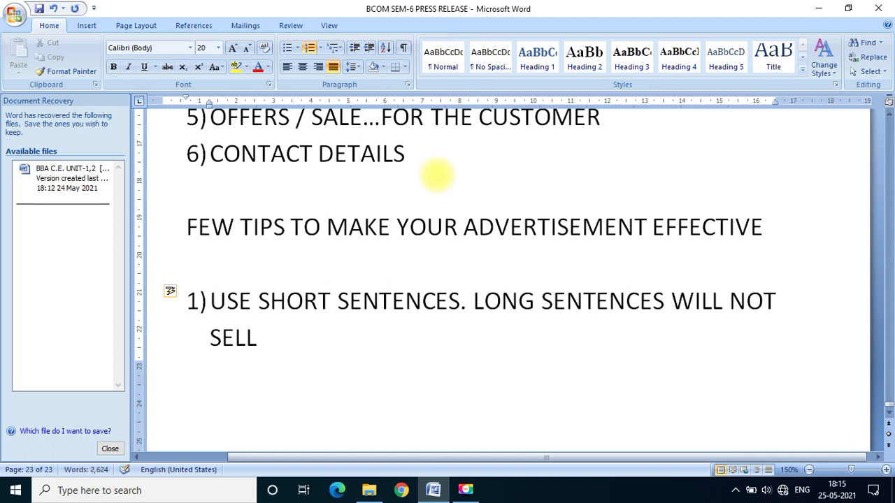
pyautogui.write(' YOUR AD')
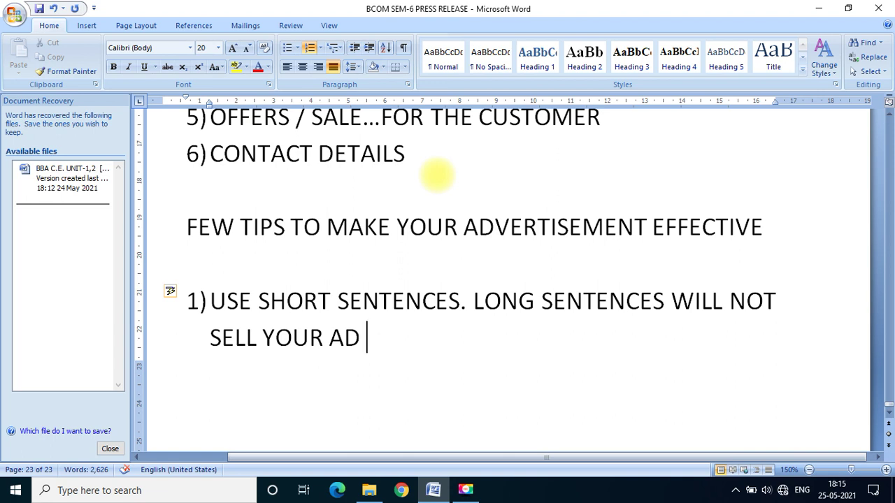
pyautogui.write(', LET ALONE')
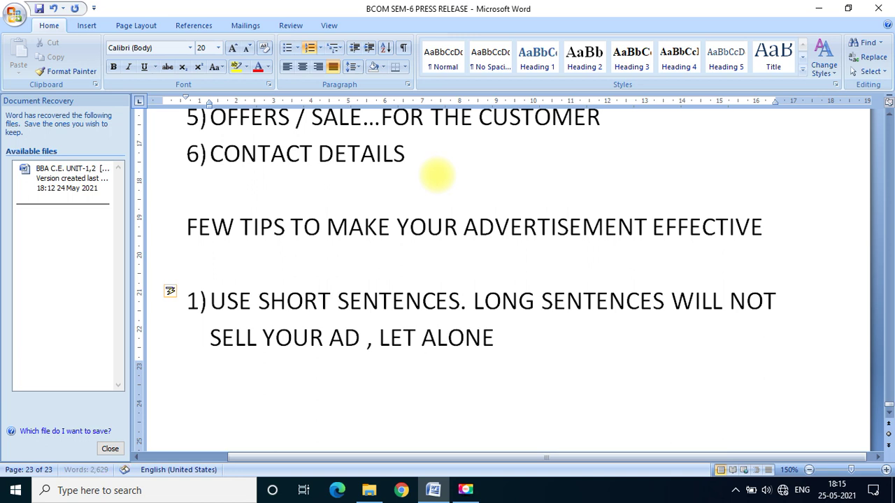
pyautogui.write(' YOUR ')
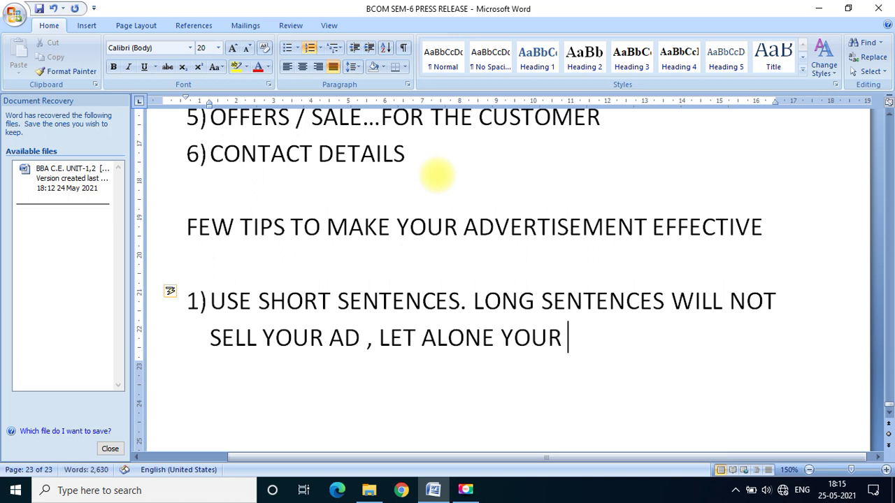
pyautogui.write('PRODUC')
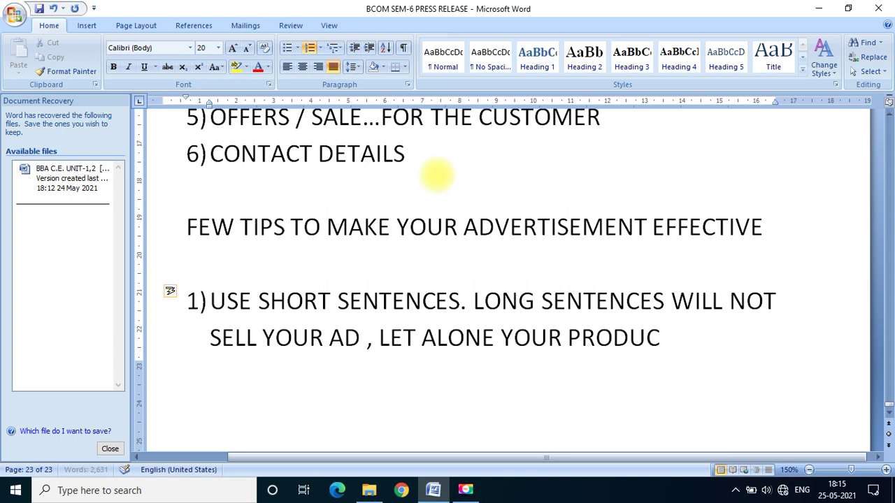
pyautogui.write('T....')
# - Add tip 2 'USE DIFFERENT SENTENCE STRUCURES....'
pyautogui.press('Return')
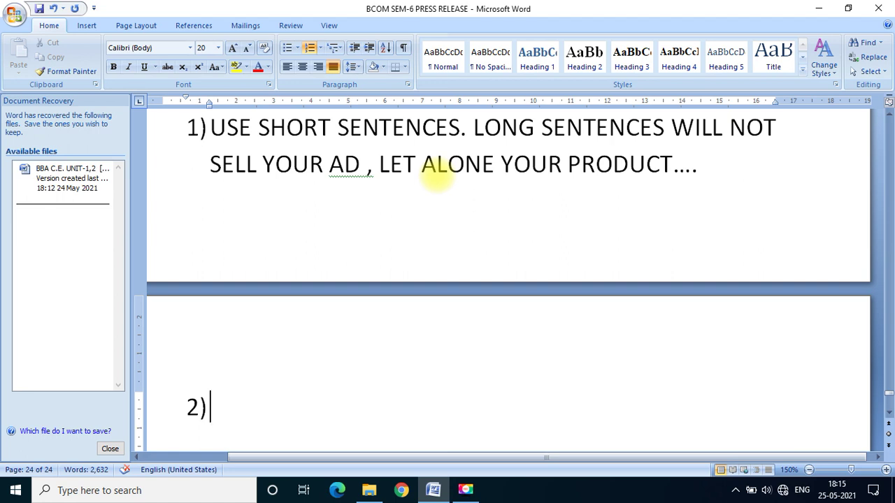
pyautogui.write('USE ')
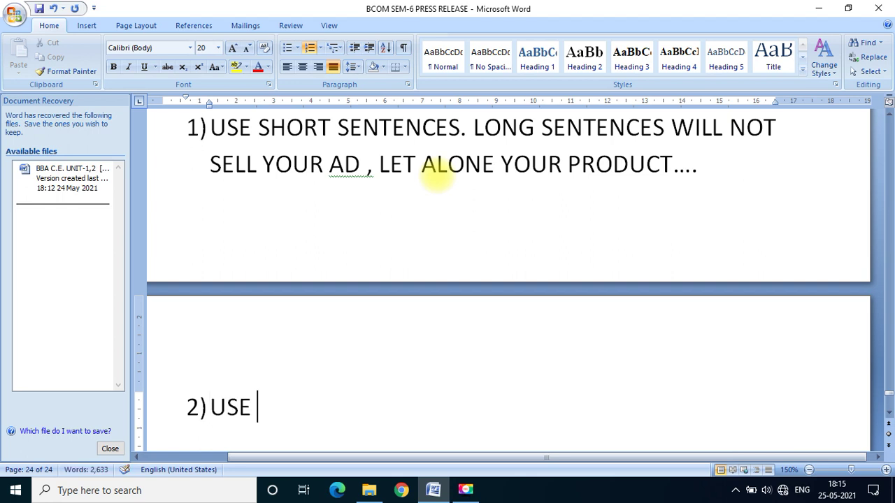
pyautogui.write('DIFFER')
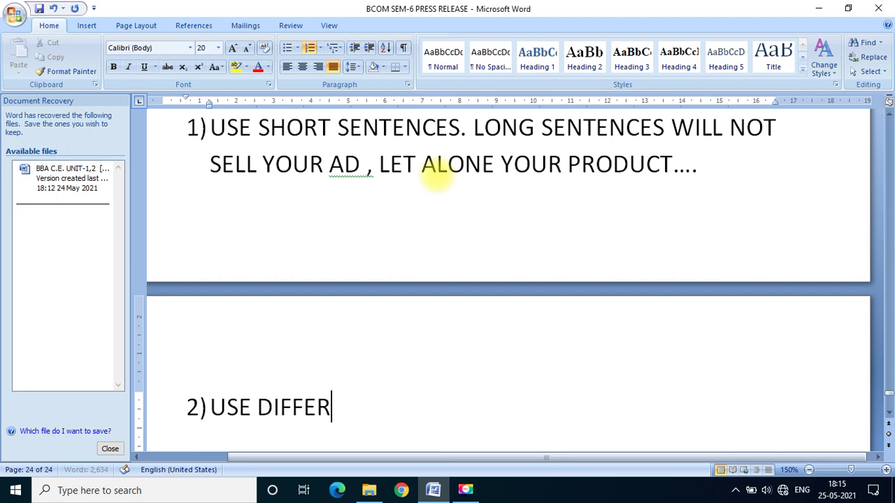
pyautogui.write('ENT SE')
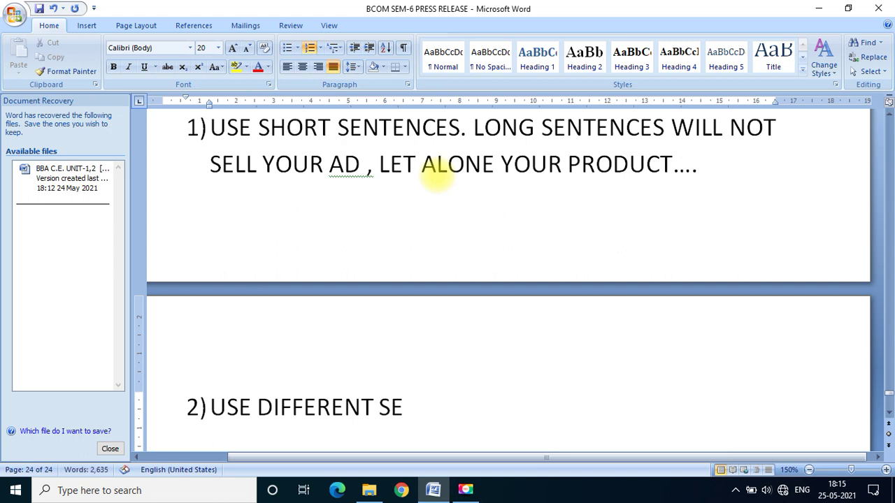
pyautogui.write('NTENC')
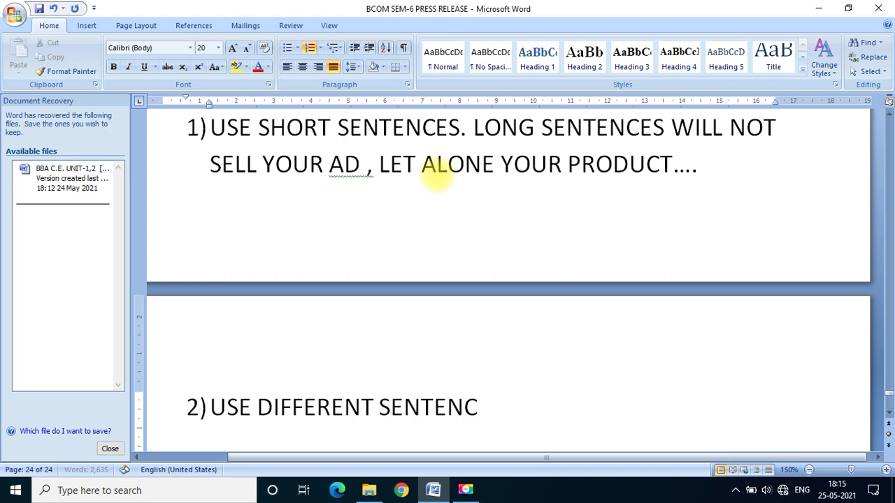
pyautogui.write('E STR')
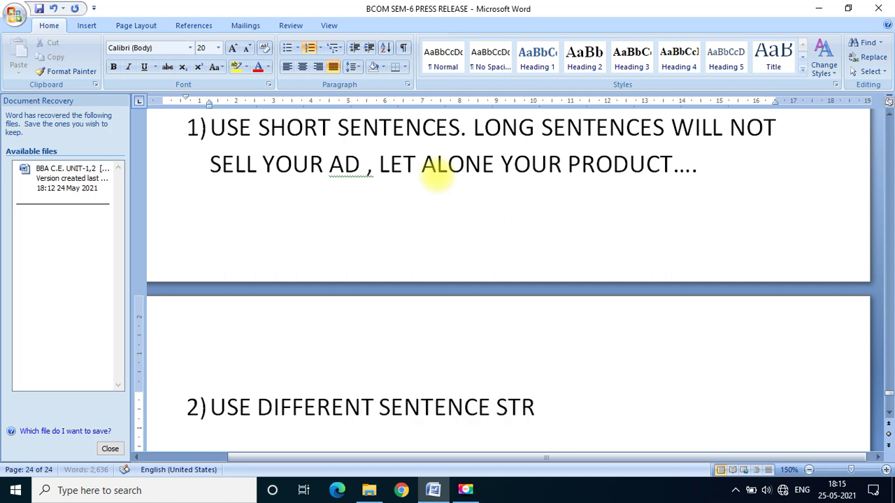
pyautogui.write('UCURES')
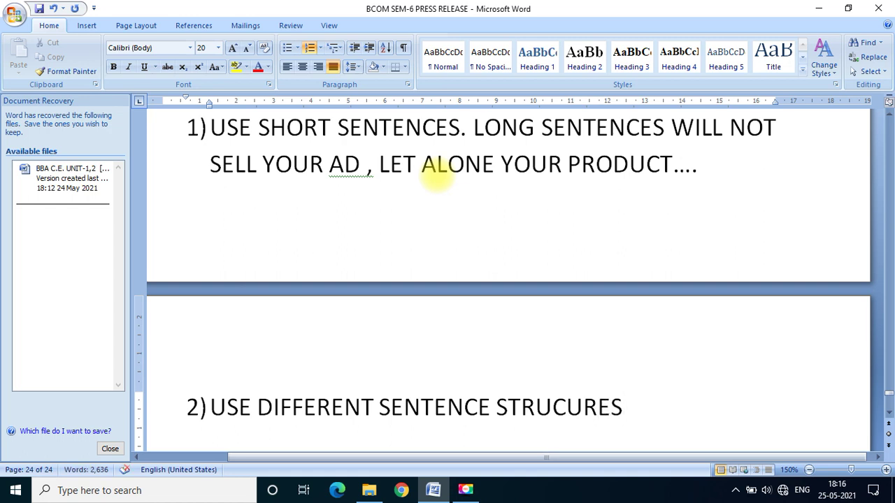
pyautogui.write('....')
pyautogui.scroll(-2, 244, 192)
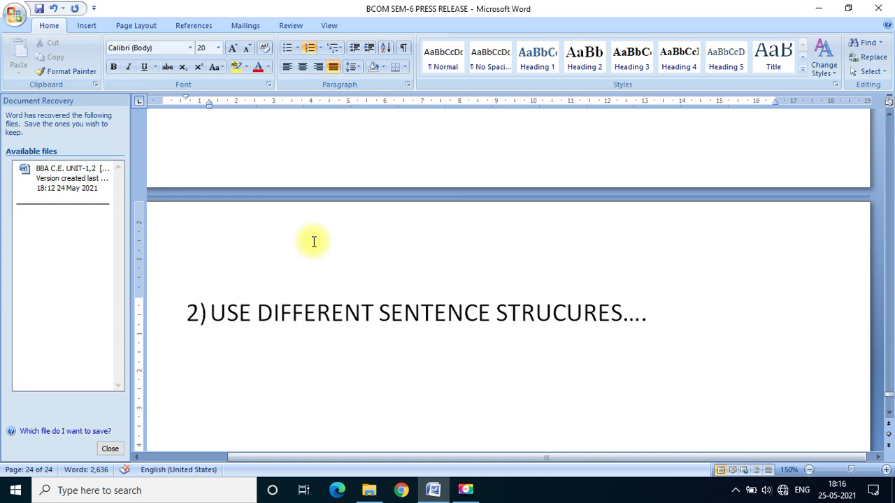
# - Add tip 3 'KEEP YOUR AD SHORT...'
pyautogui.press('Return')
pyautogui.write('KEEP YPUR')
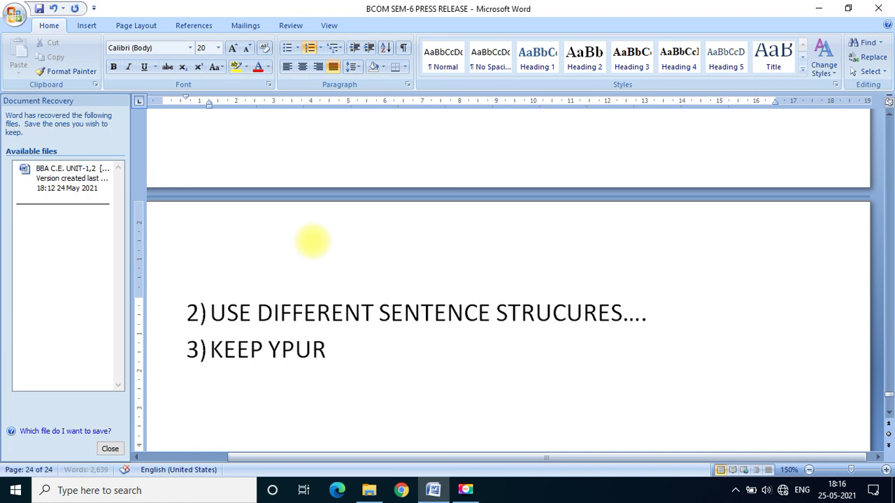
pyautogui.press('BackSpace')
pyautogui.press('BackSpace')
pyautogui.press('BackSpace')
pyautogui.write('OU')
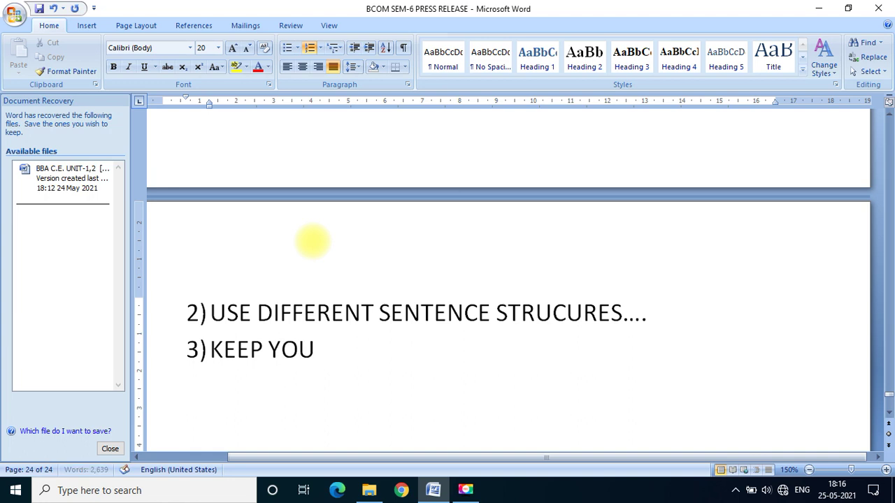
pyautogui.write('R AD')
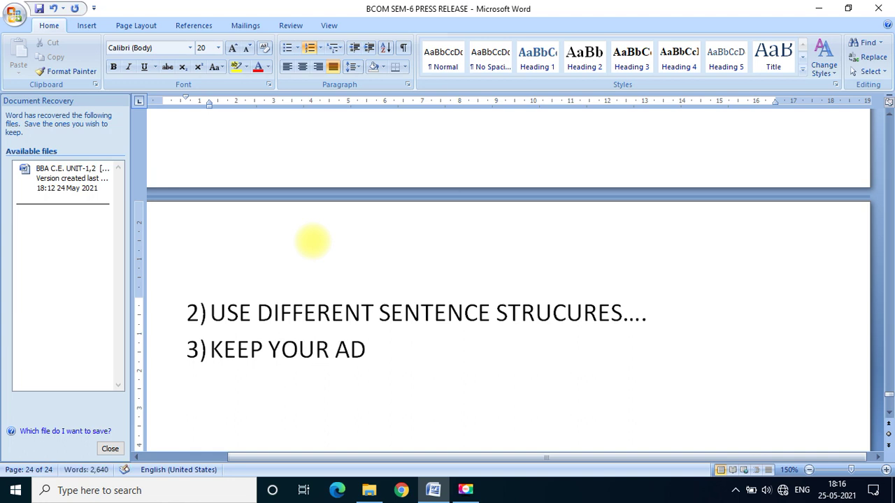
pyautogui.write(' SHORT...')
# - Add tip 4 'CLOSE WITH A STATEMENT THAT CALLS YOUR READER TO ACTION...'
pyautogui.press('Return')
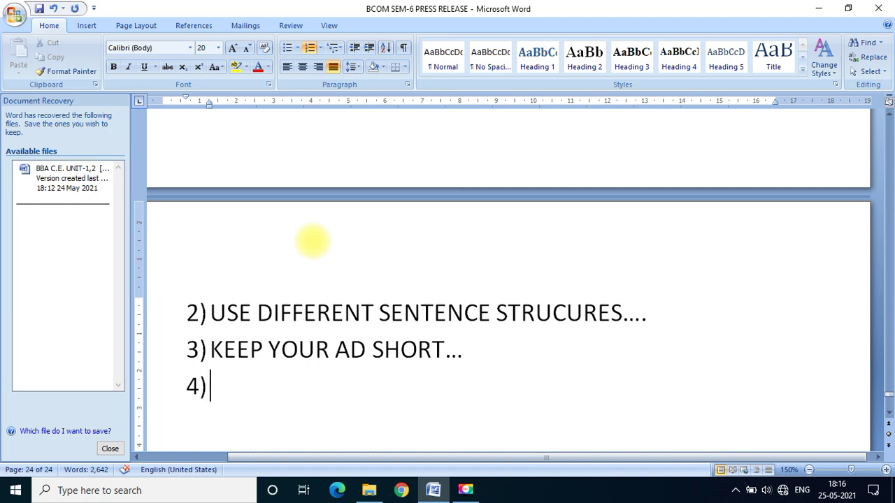
pyautogui.write('CLOS')
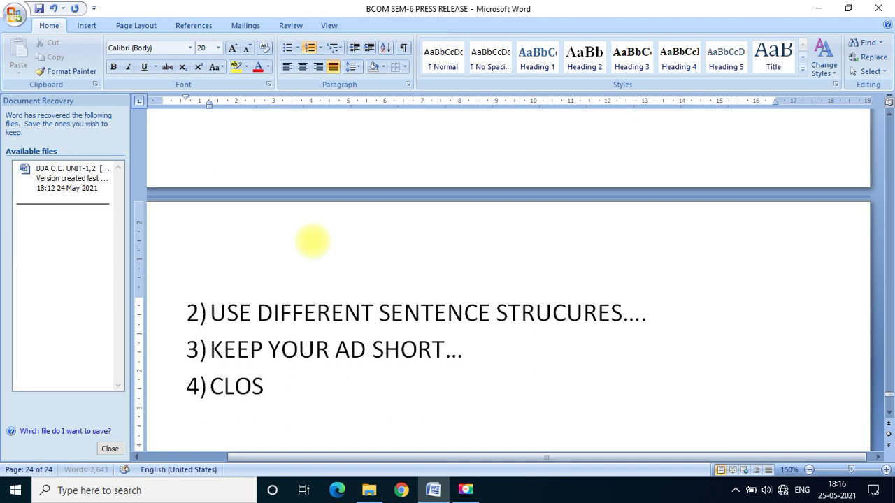
pyautogui.write('E WITH')
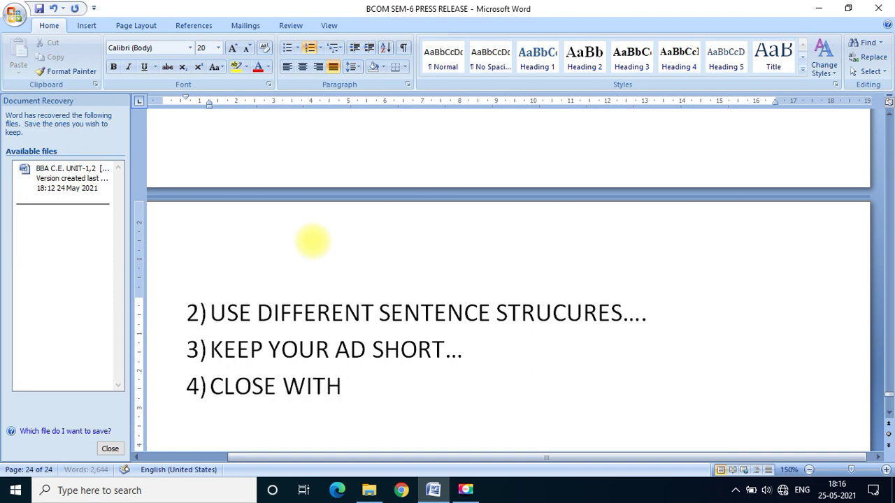
pyautogui.write(' A ST')
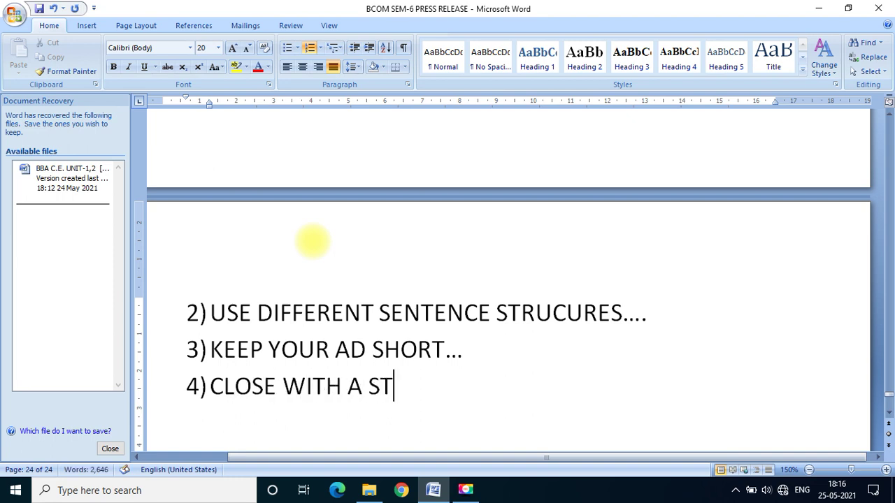
pyautogui.write('ATEMW')
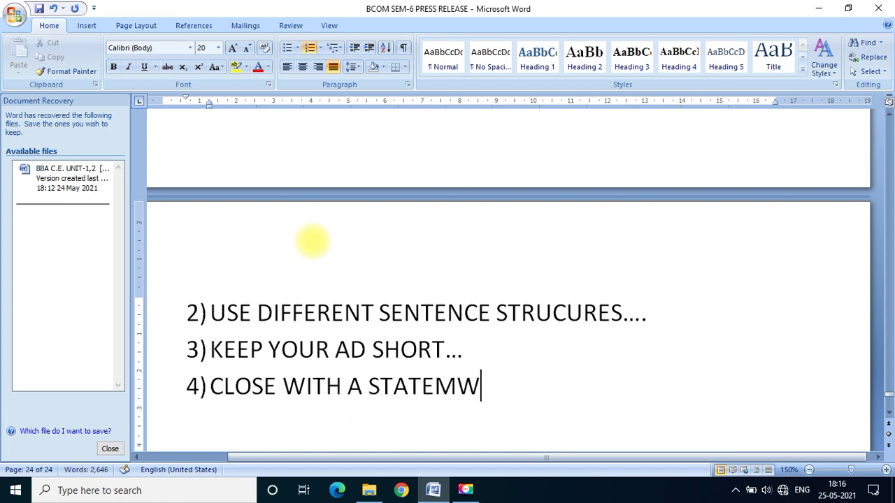
pyautogui.press('BackSpace')
pyautogui.write('ENT')
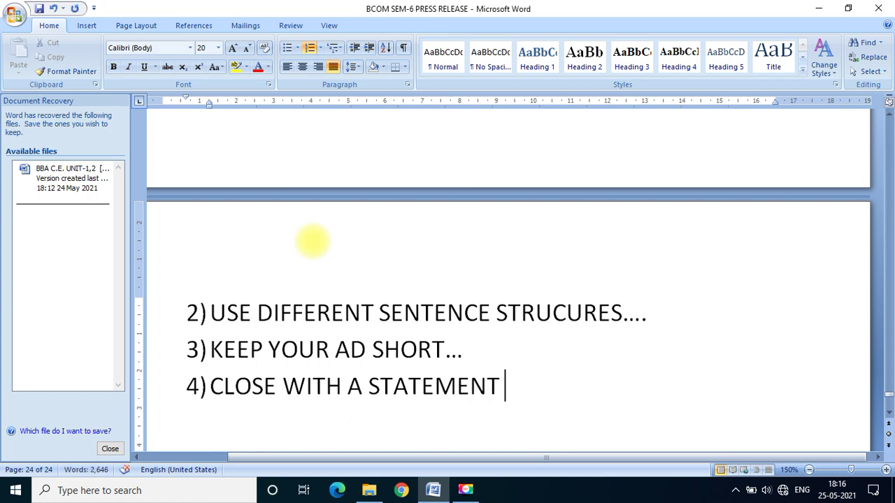
pyautogui.write(' THAT CALLS ')
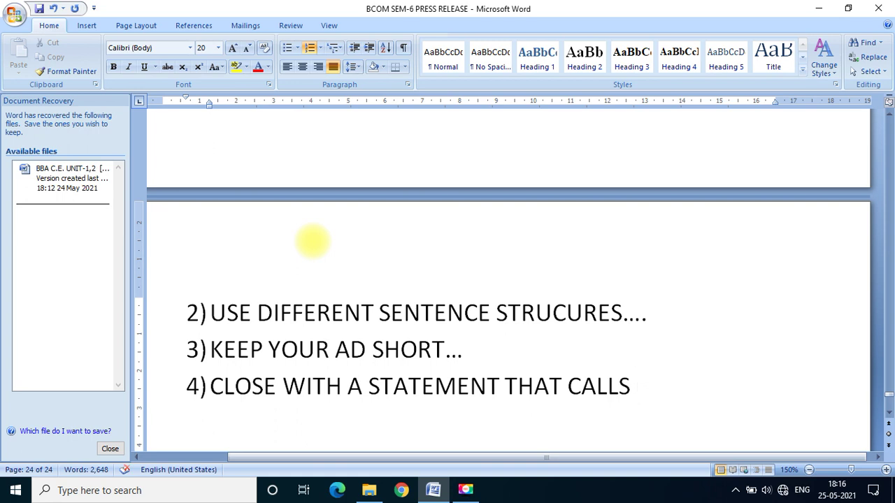
pyautogui.write('YOUR')
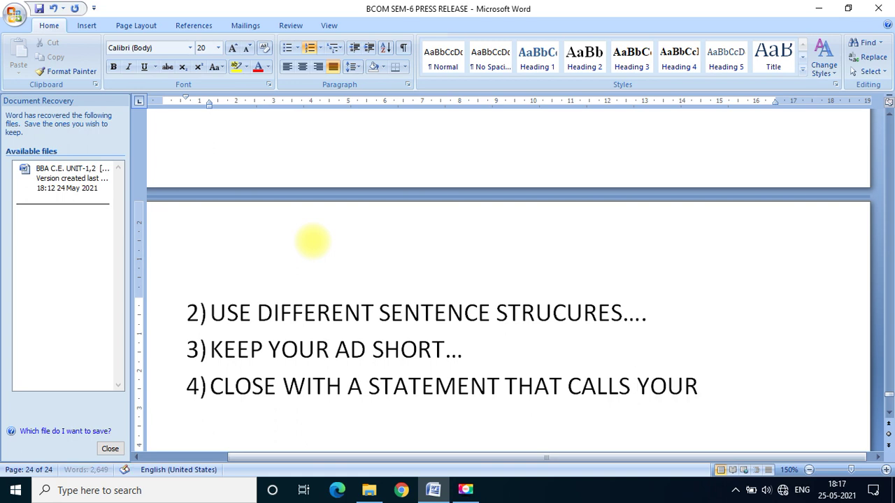
pyautogui.write(' READER ')
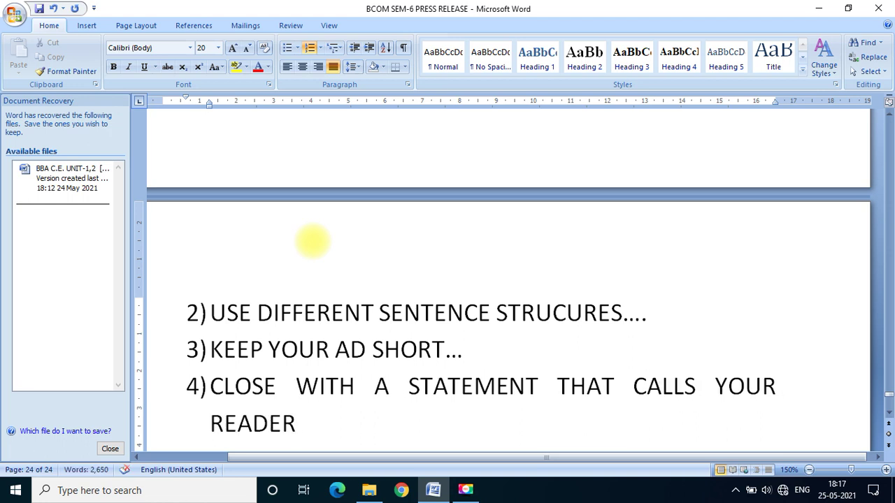
pyautogui.write('TO')
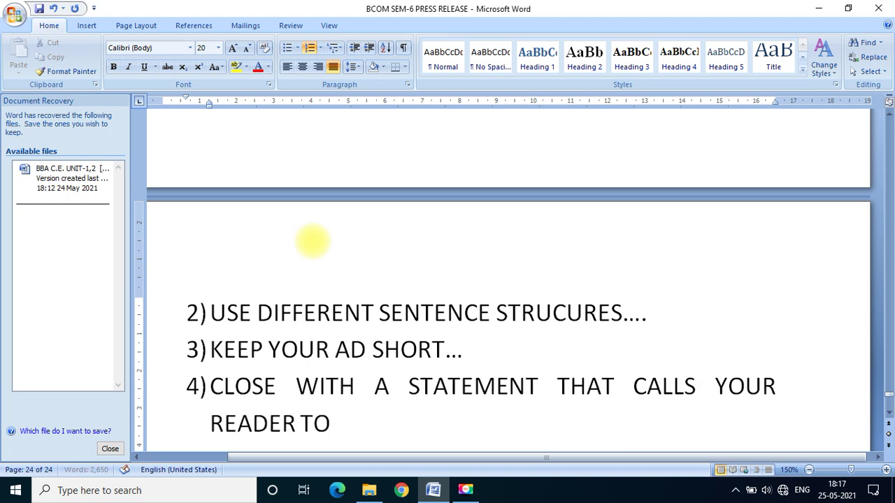
pyautogui.write(' ACTION')
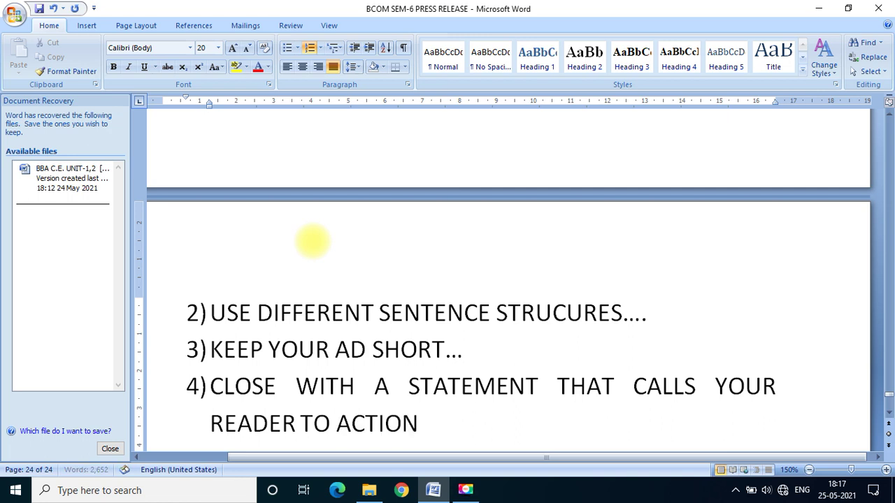
pyautogui.write('...')
# - Add tip 5 'RE-READ AND REWRITE IF NECESSARY.' and save the document
pyautogui.press('Return')
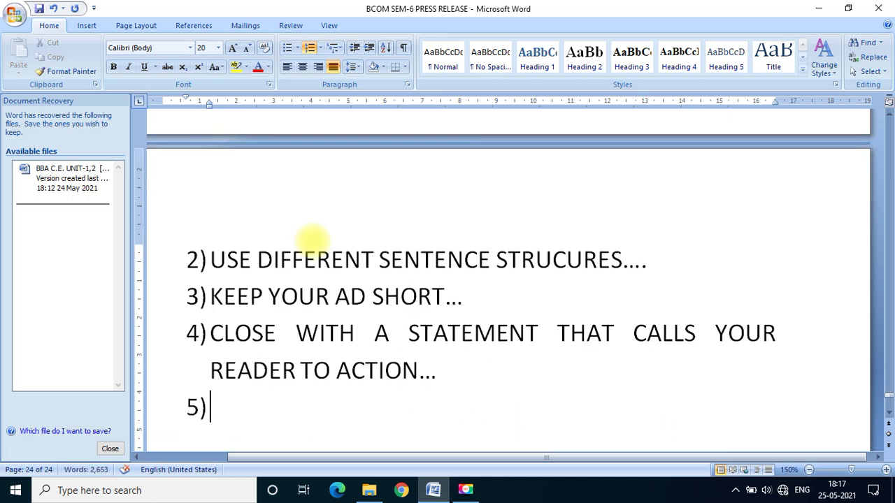
pyautogui.write('RE')
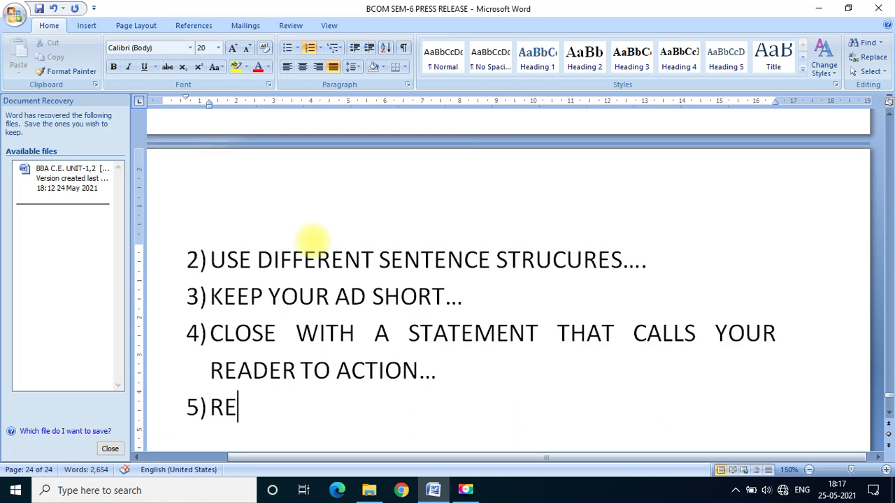
pyautogui.write('-READ')
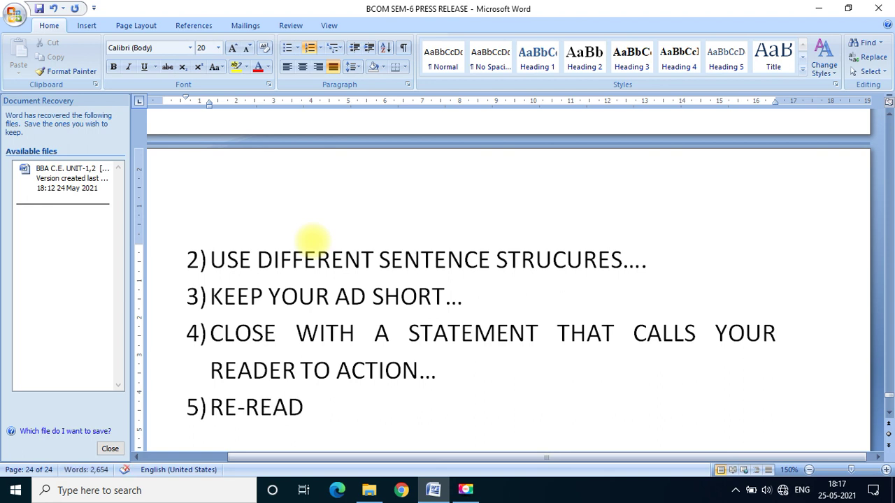
pyautogui.write(' AND REW')
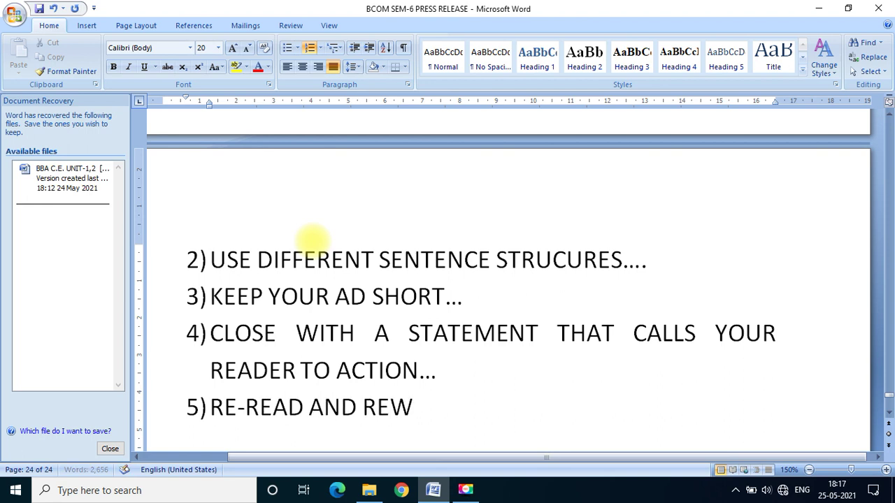
pyautogui.write('RITE I')
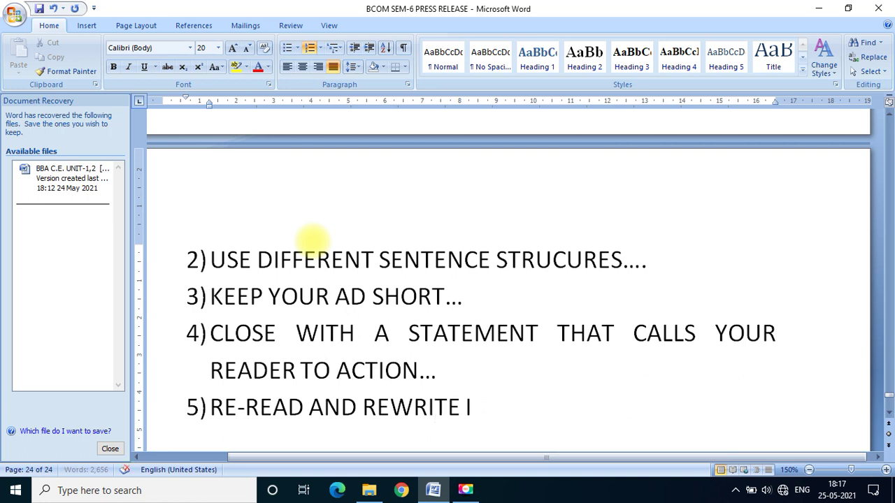
pyautogui.write('F NE')
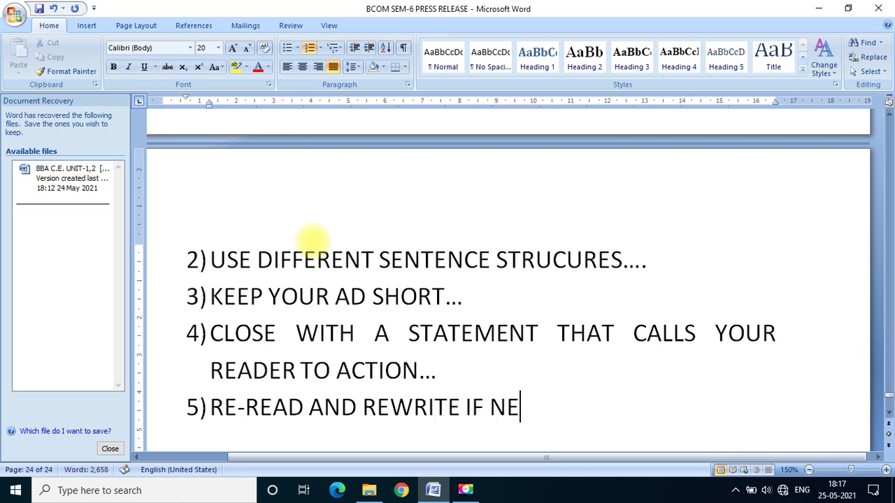
pyautogui.write('CESSARY')
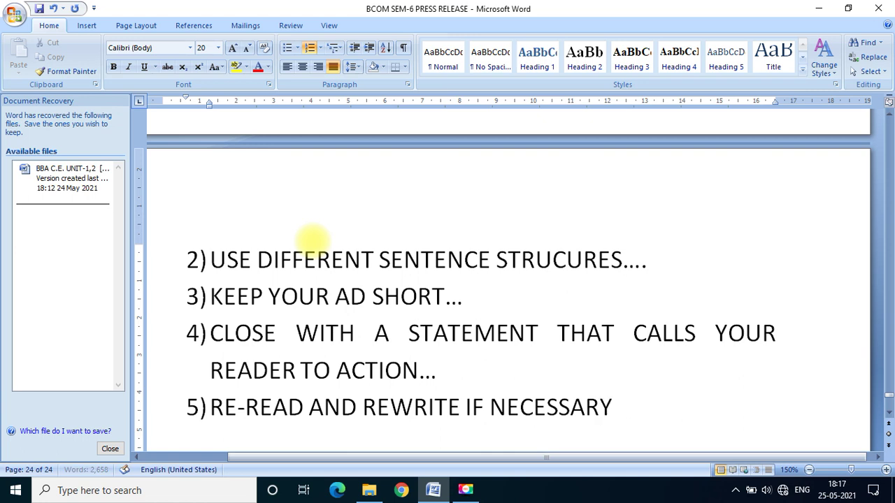
pyautogui.write('.')
pyautogui.hotkey('ctrl', 's')
pyautogui.scroll(-3, 314, 241)
# - Add the heading 'SAMPLE ADVERTISEMENT' and the line 'HEINZ TOMATO KETCH UP', then select that line
pyautogui.press('Return')
pyautogui.press('Return')
pyautogui.press('Return')
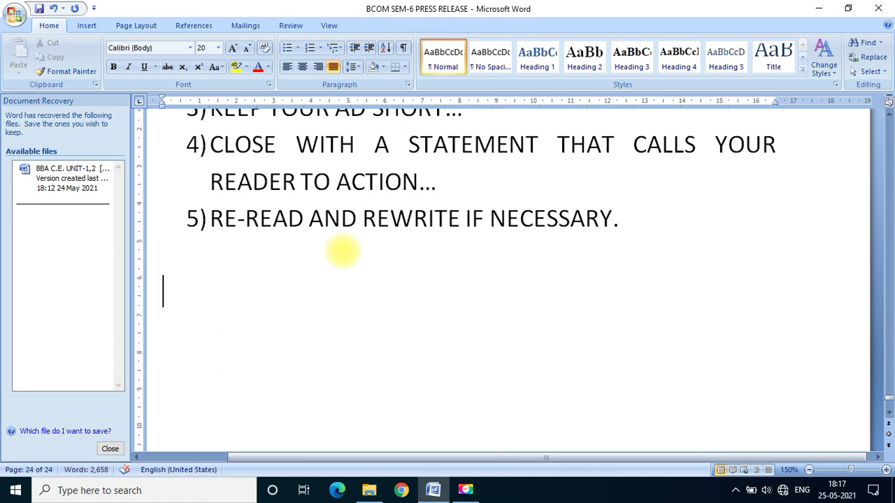
pyautogui.write('SAMPLE')
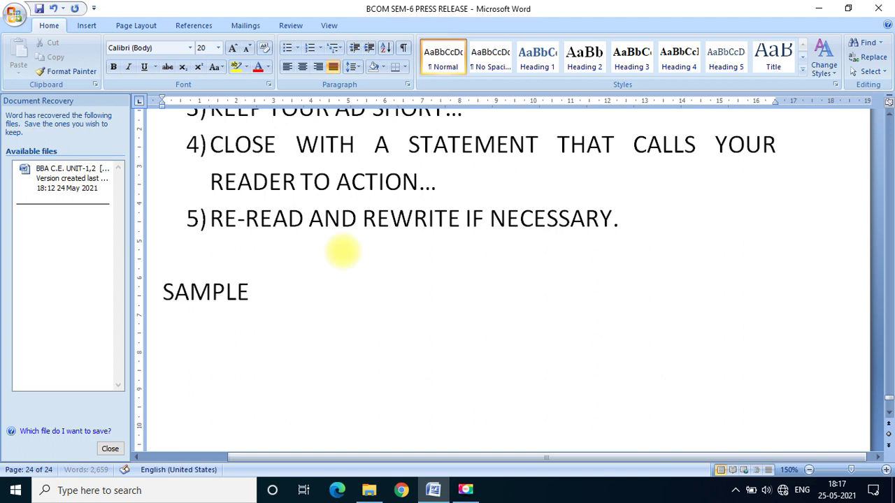
pyautogui.write(' AD')
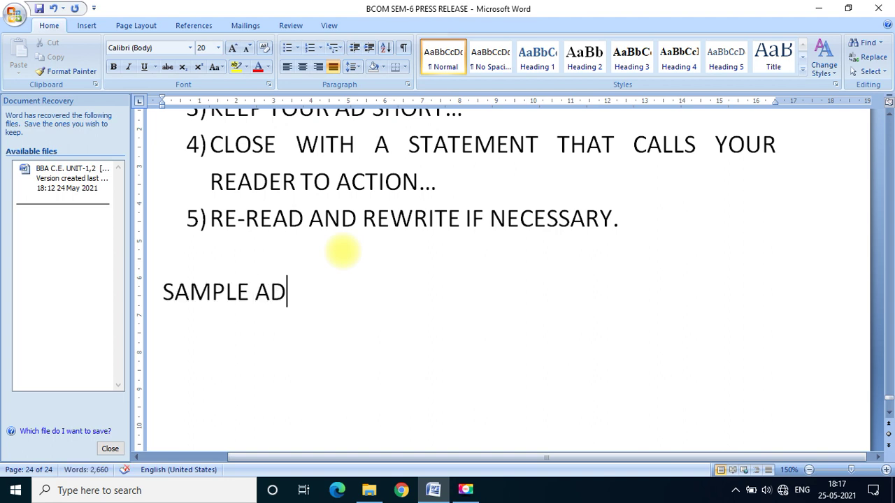
pyautogui.write('VERTI')
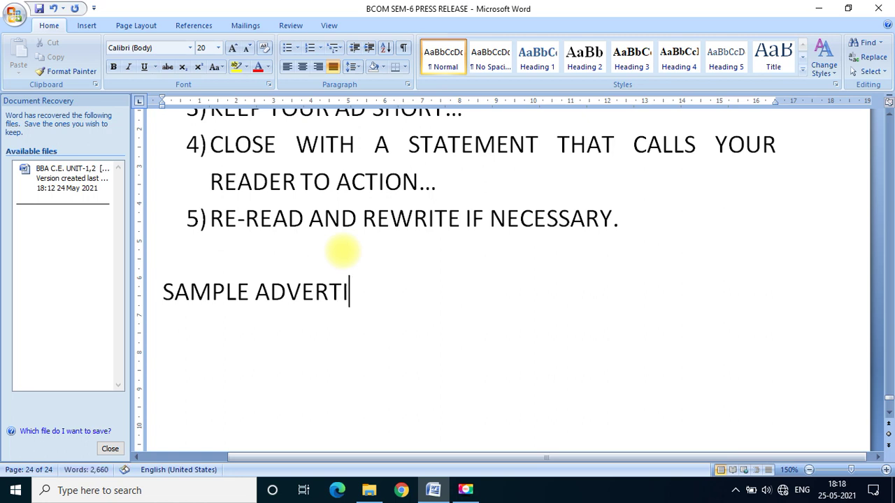
pyautogui.write('SEMENT')
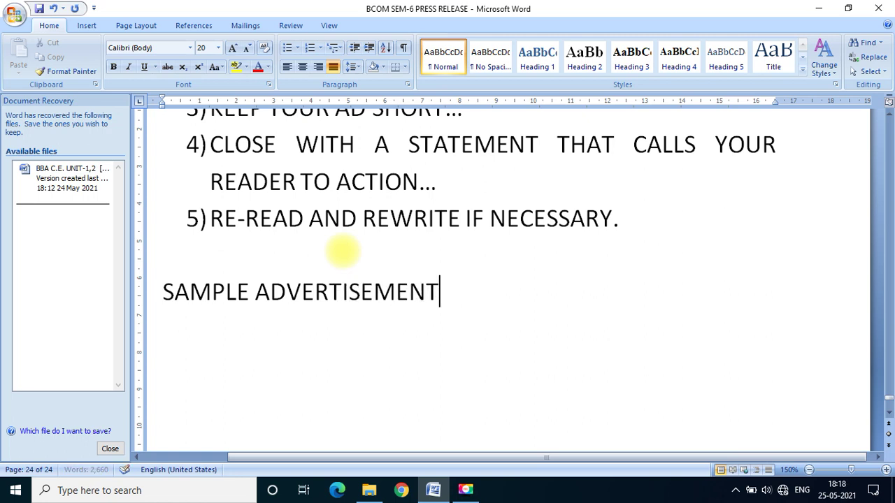
pyautogui.press('Return')
pyautogui.press('Return')
pyautogui.write('HEIN')
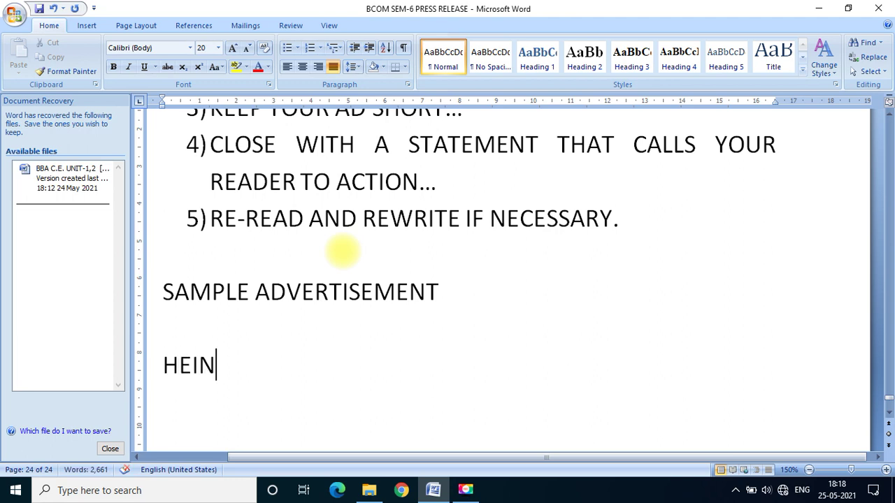
pyautogui.write('Z')
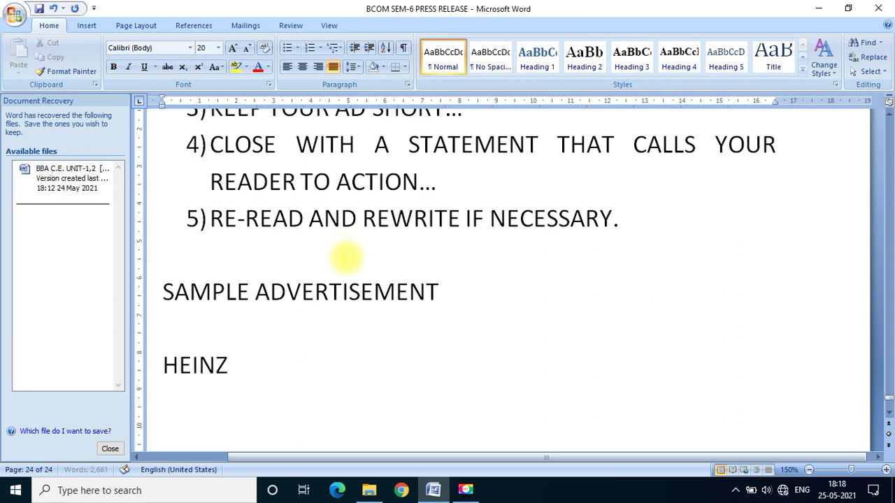
pyautogui.write(' TOMA')
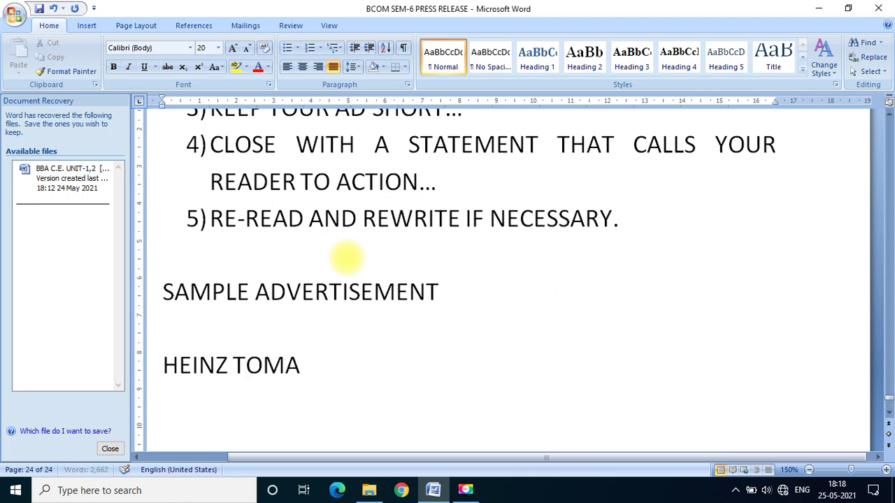
pyautogui.write('TO KE')
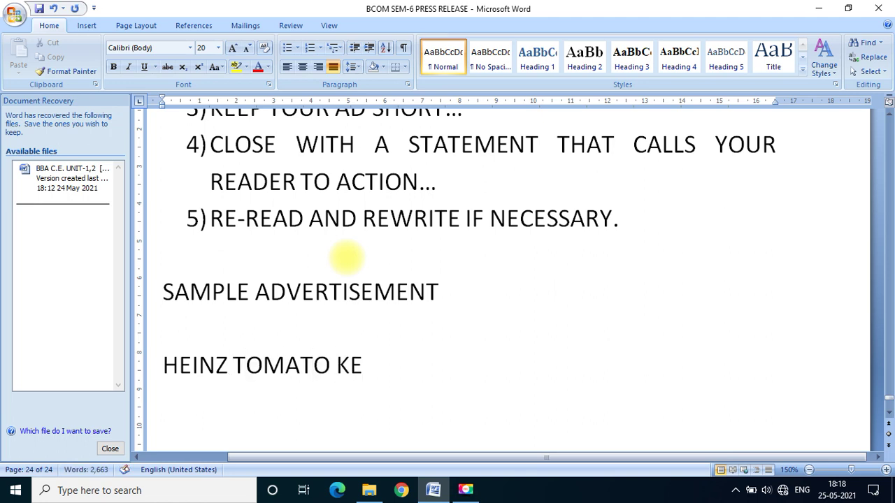
pyautogui.write('TCH ')
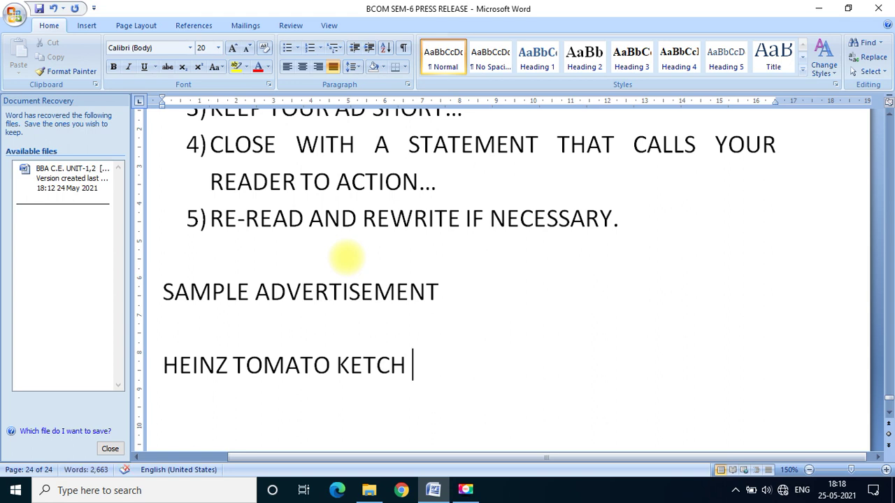
pyautogui.write('UP')
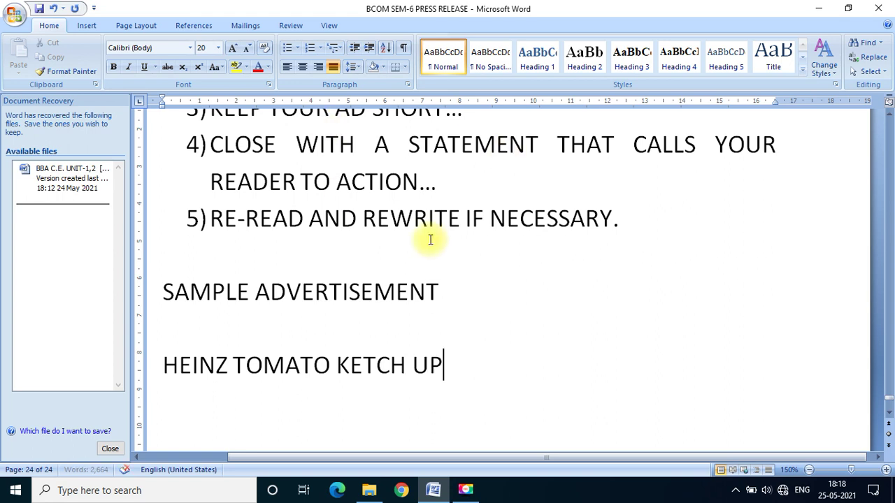
pyautogui.moveTo(157, 373); pyautogui.dragTo(463, 401)
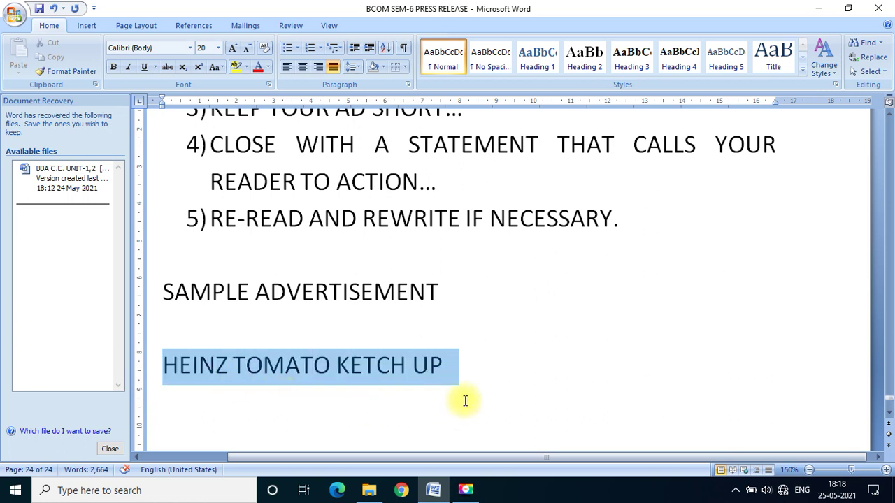
# - Centre the HEINZ TOMATO KETCH UP line and place the cursor at its end
pyautogui.click(301, 68)
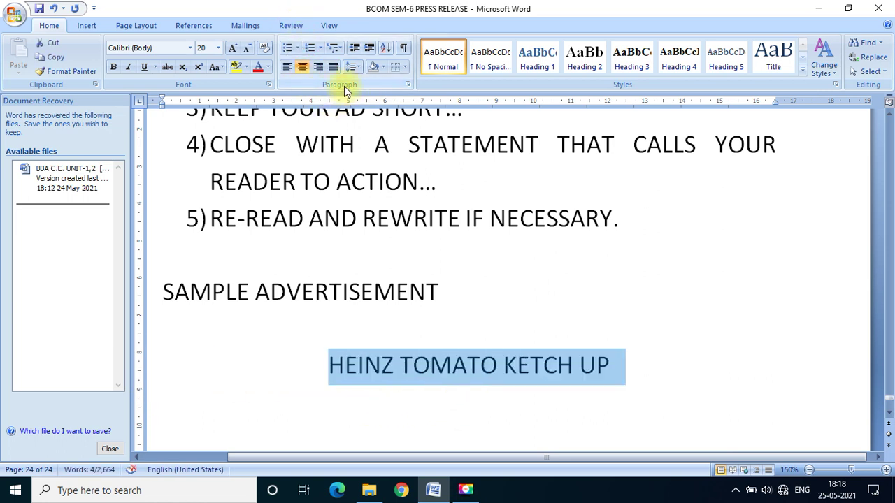
pyautogui.click(406, 67)
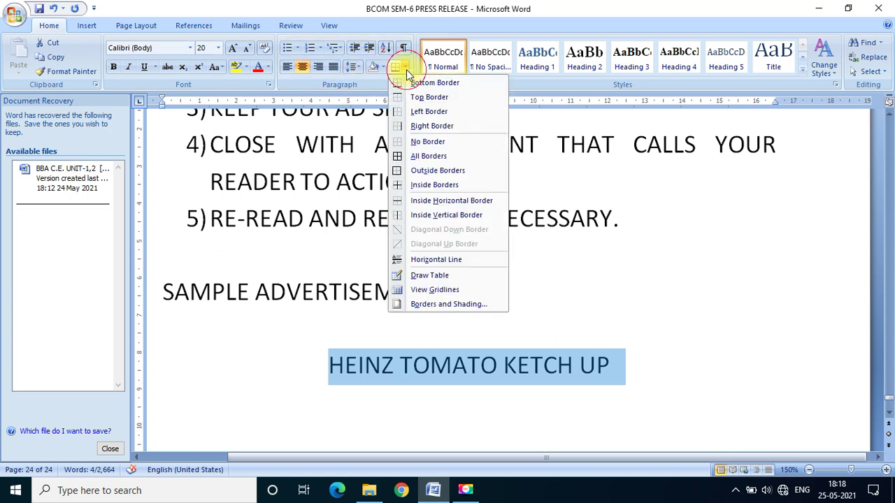
pyautogui.click(355, 332)
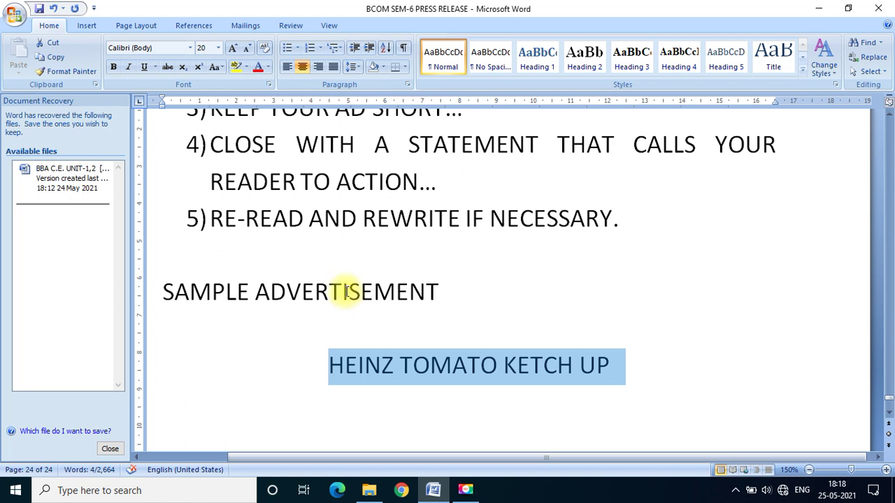
pyautogui.scroll(-2, 344, 292)
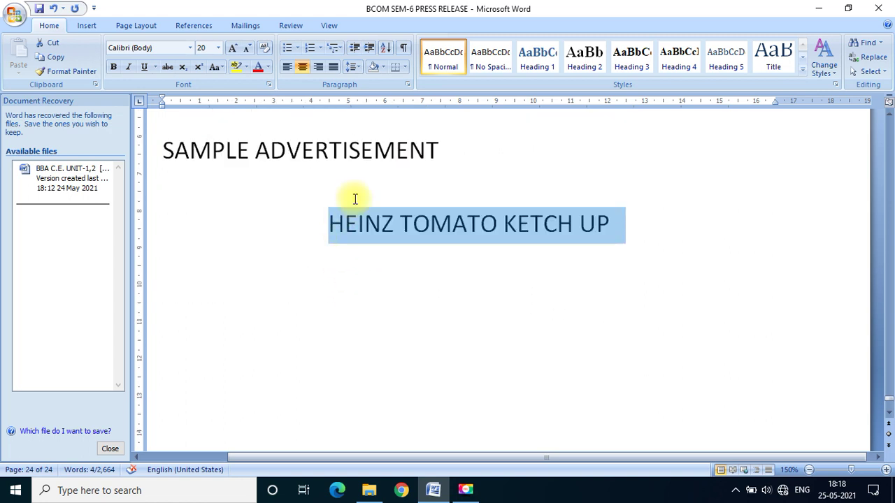
pyautogui.click(620, 225)
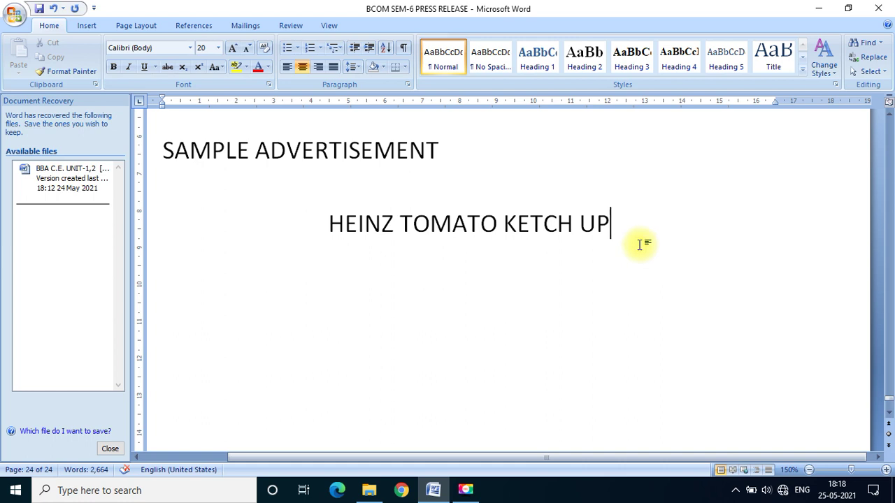
# - Type the centred slogan "NO ONE GROWS KETCH UP LIKE HEINZ" and add left-aligned blank lines below
pyautogui.press('Return')
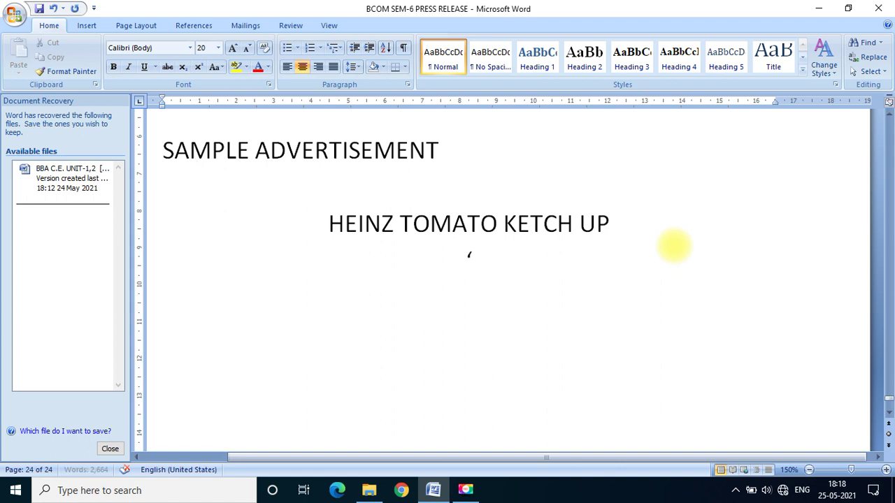
pyautogui.write('" N')
pyautogui.write('O ONE')
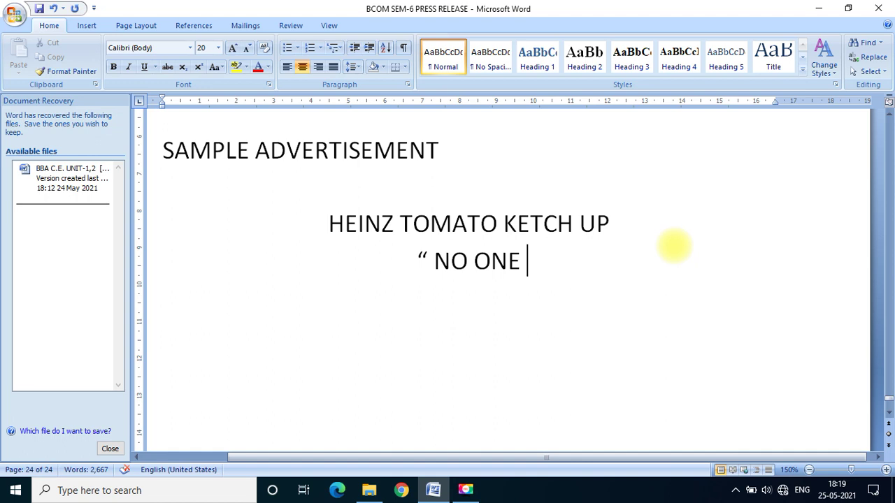
pyautogui.write('GROWS')
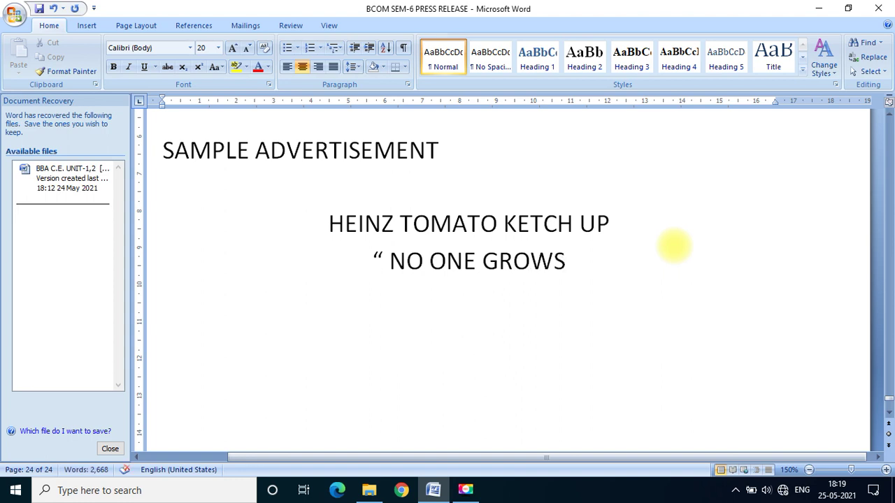
pyautogui.write(' KETCH ')
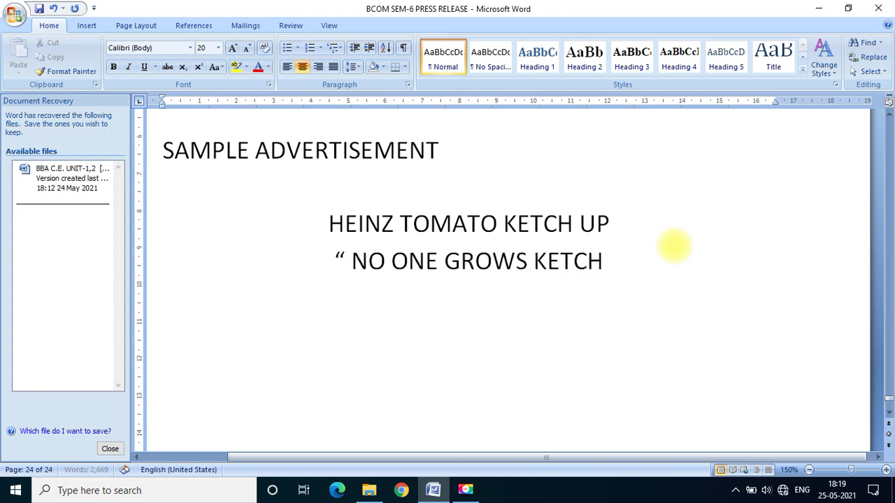
pyautogui.write('UP LIK')
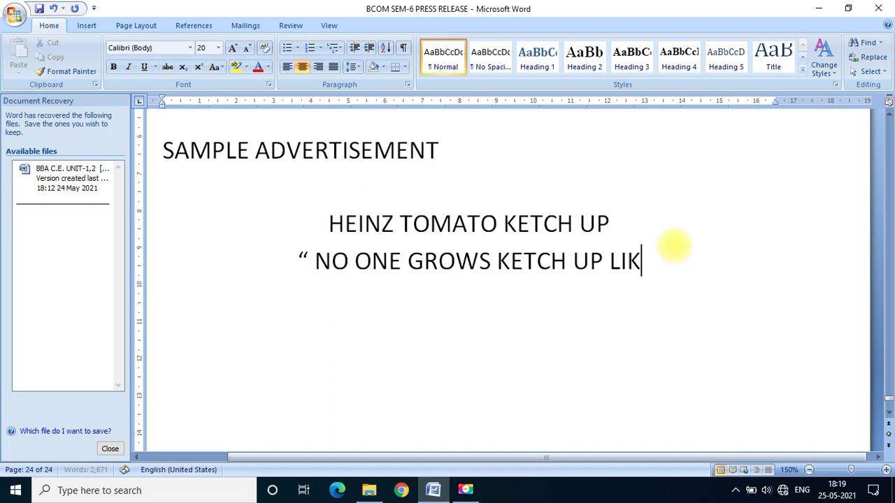
pyautogui.write('E HEIN')
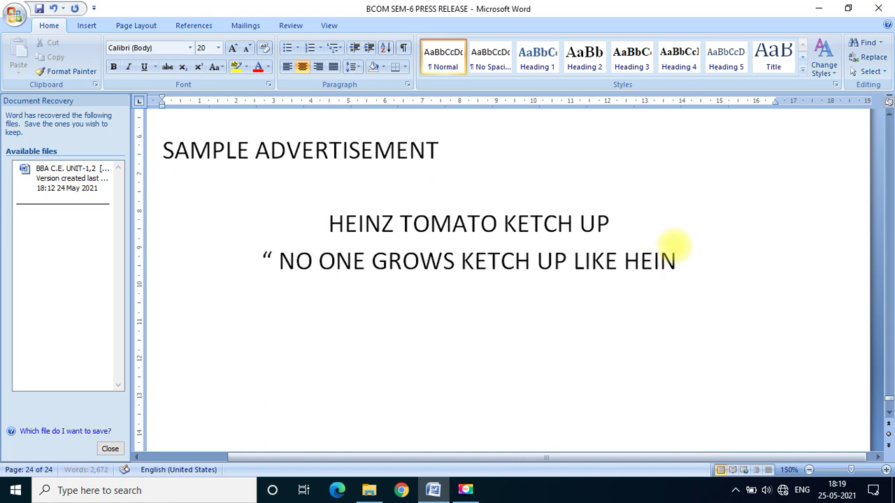
pyautogui.write('Z')
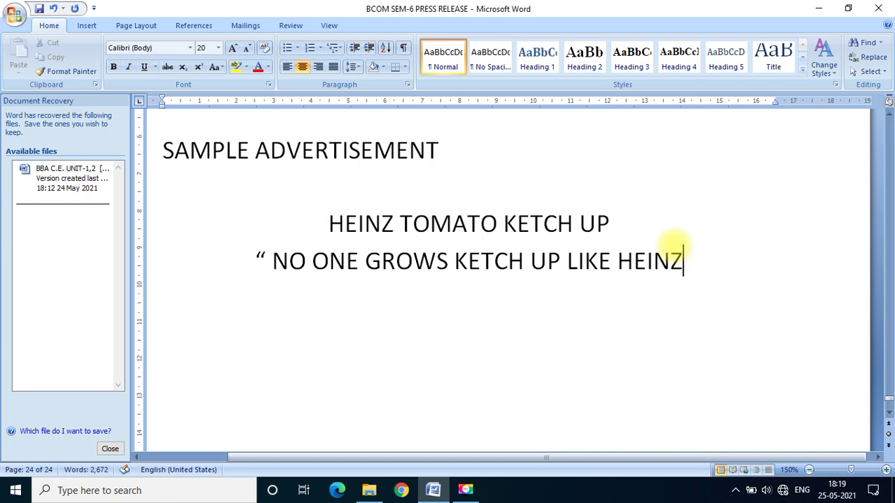
pyautogui.write('"')
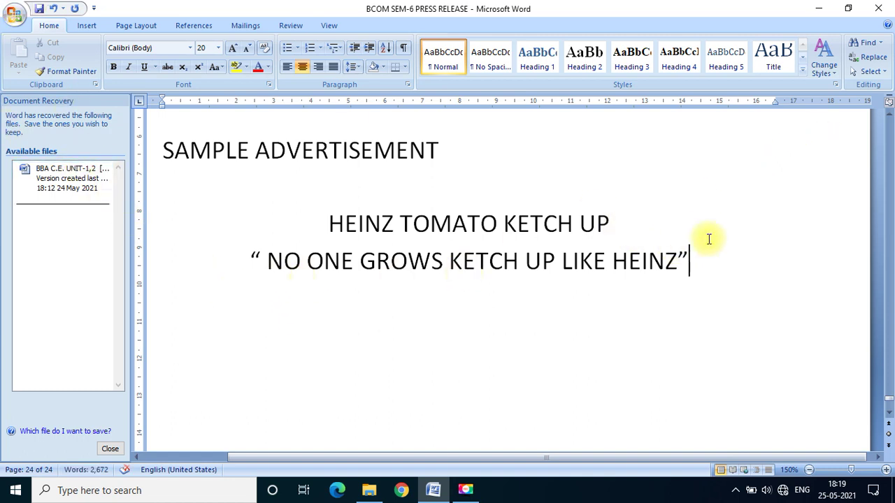
pyautogui.press('Return')
pyautogui.hotkey('ctrl', 'l')
pyautogui.press('Return')
pyautogui.press('Return')
pyautogui.press('Return')
pyautogui.press('Return')
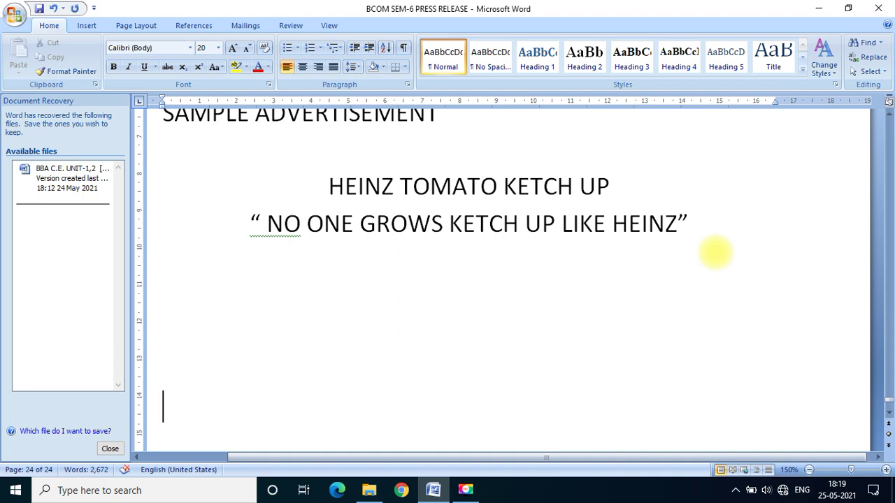
# - Type DESIGNING at the left margin and add two blank lines below it
pyautogui.write('DES')
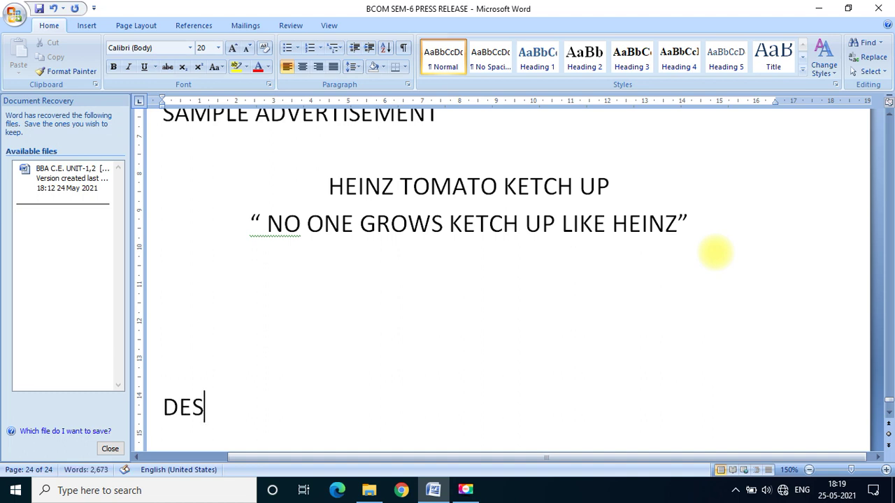
pyautogui.write('IGNING')
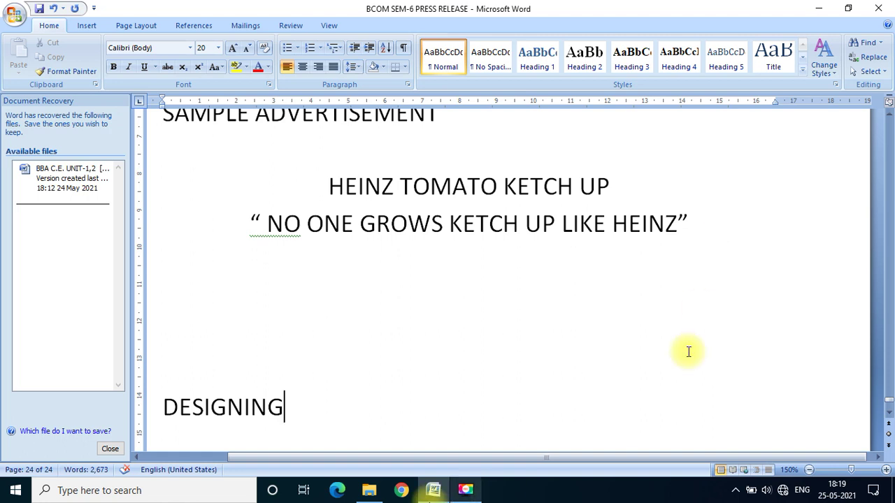
pyautogui.scroll(-2, 203, 433)
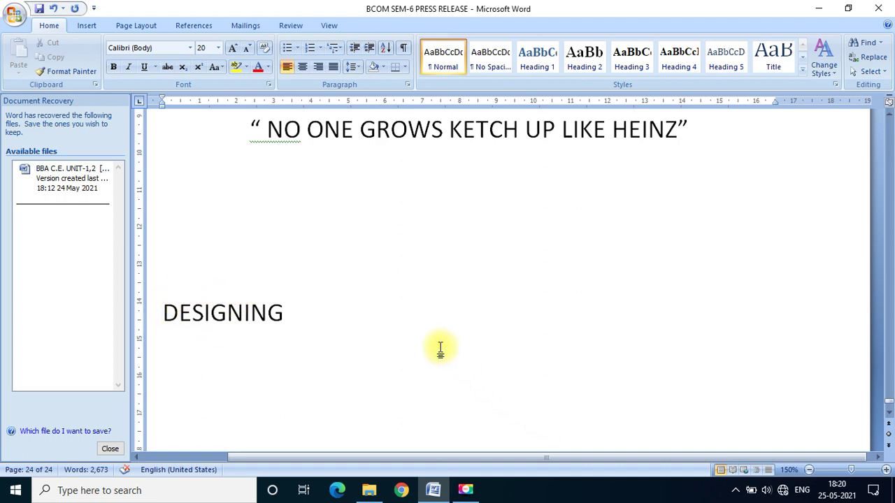
pyautogui.scroll(-2, 439, 350)
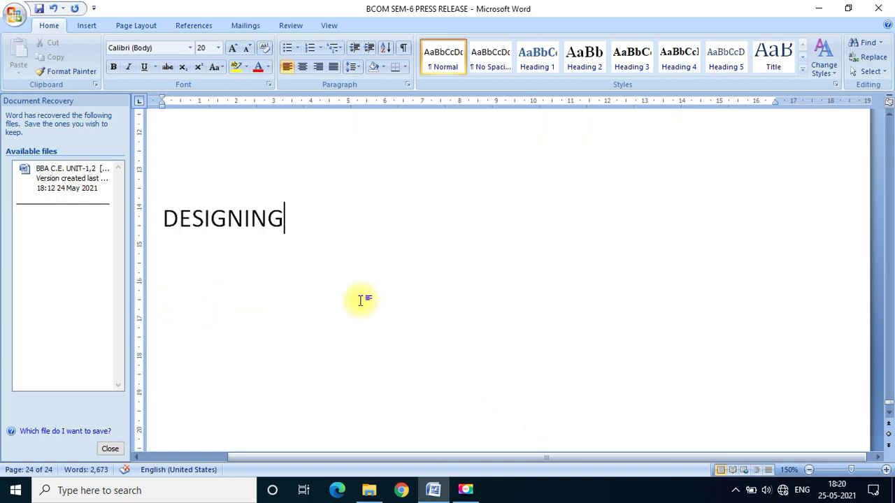
pyautogui.press('Return')
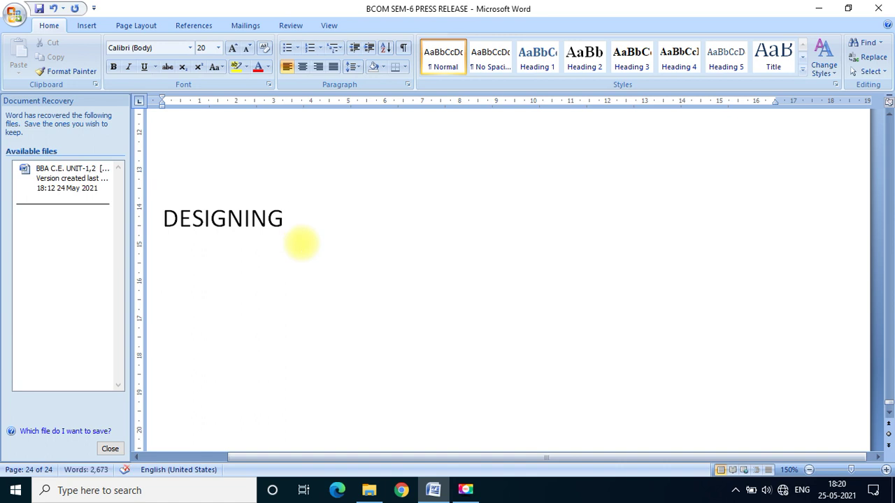
pyautogui.press('Return')
# - Type the heading FEATURES/BENEFITS/ADVANTAGES/QUALITIES and start a numbered list beneath it with 1)
pyautogui.write('FEATURES')
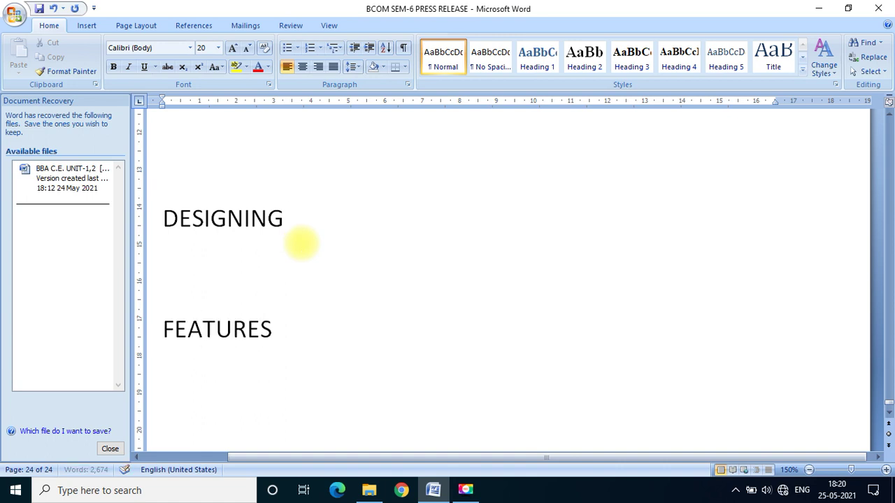
pyautogui.press('Return')
pyautogui.click(278, 329)
pyautogui.write('/')
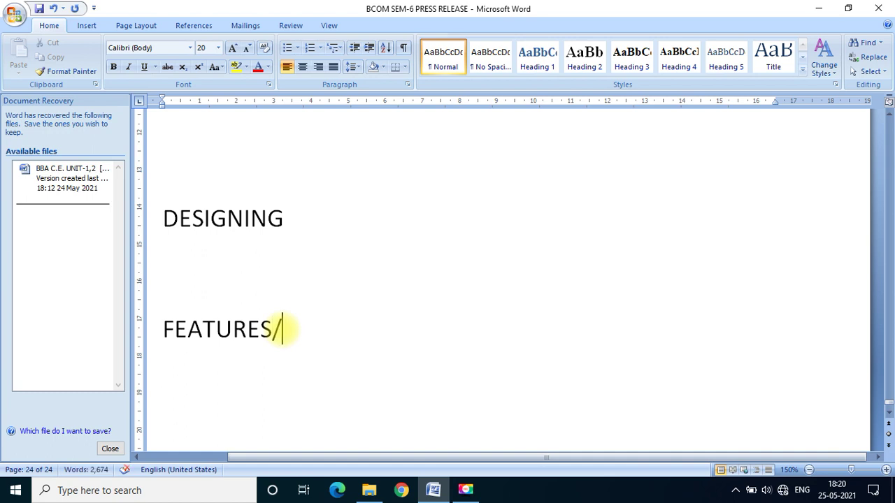
pyautogui.write('BENIFITS')
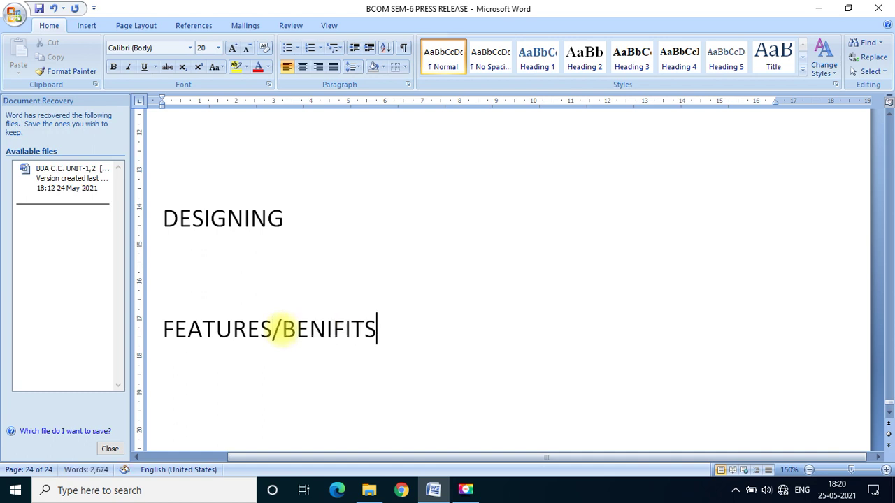
pyautogui.press('BackSpace')
pyautogui.press('BackSpace')
pyautogui.press('BackSpace')
pyautogui.press('BackSpace')
pyautogui.press('BackSpace')
pyautogui.write('EFITS/A')
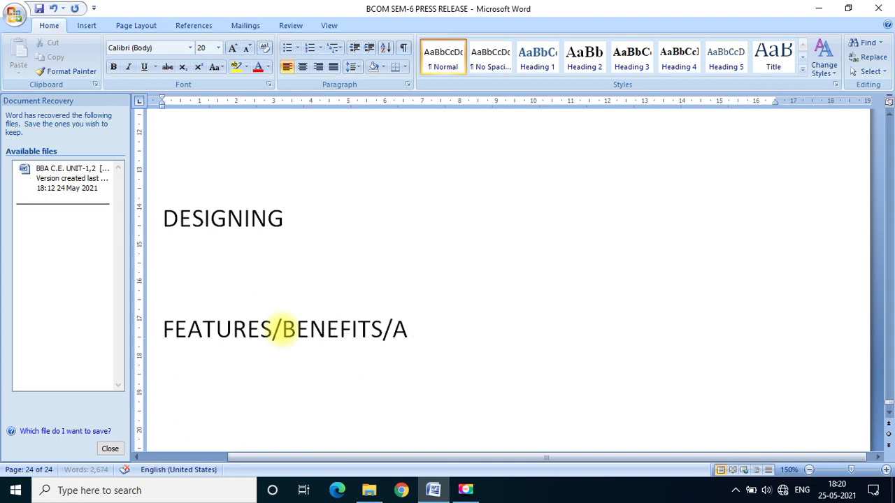
pyautogui.write('DVANTAGES')
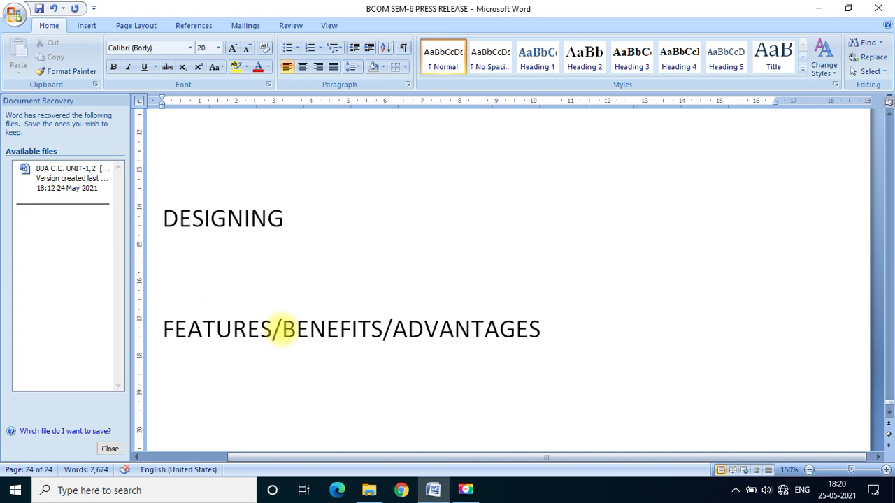
pyautogui.write('/QUALITI')
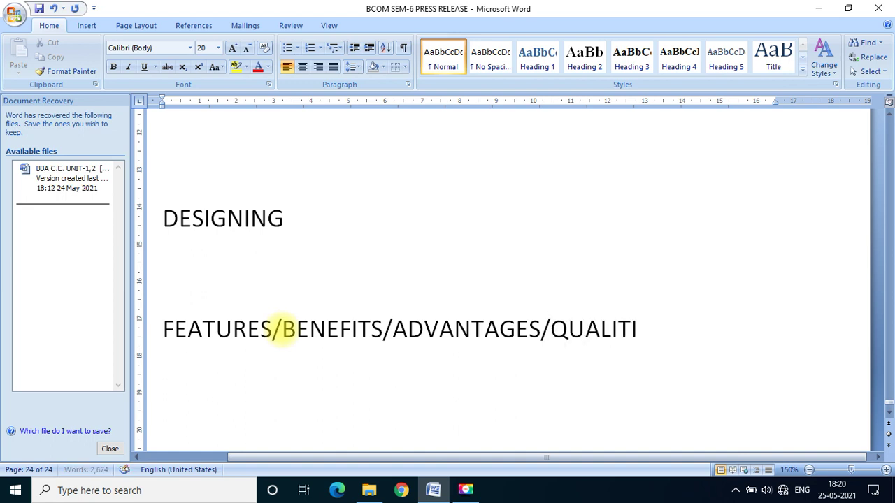
pyautogui.write('ES')
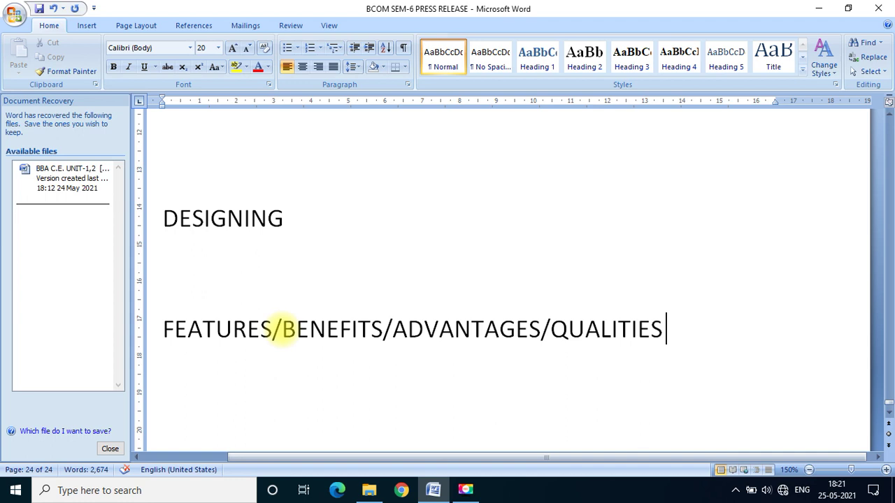
pyautogui.press('Return')
pyautogui.write('1)')
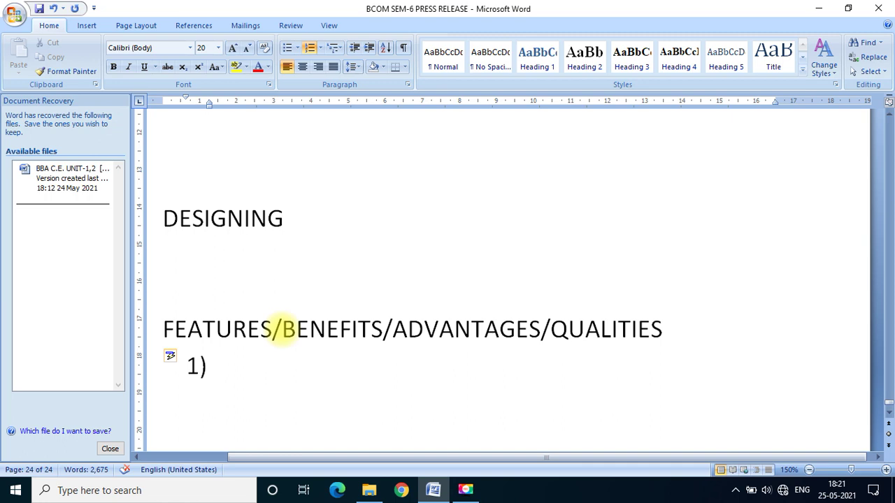
# - Add list items UNIQUE IN TASTE WITH VARIENTS and AVAILABLE ALL OVER THE INDIA
pyautogui.write('UNI')
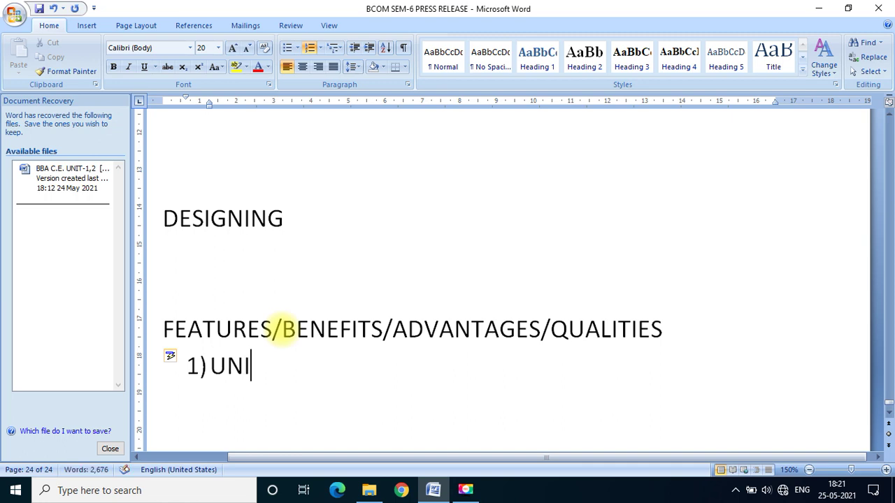
pyautogui.write('QUE I')
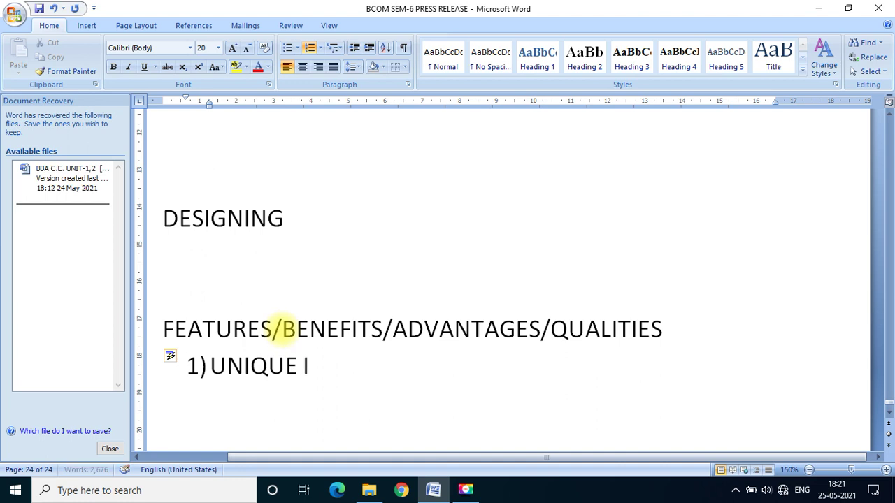
pyautogui.write('N TASTE ')
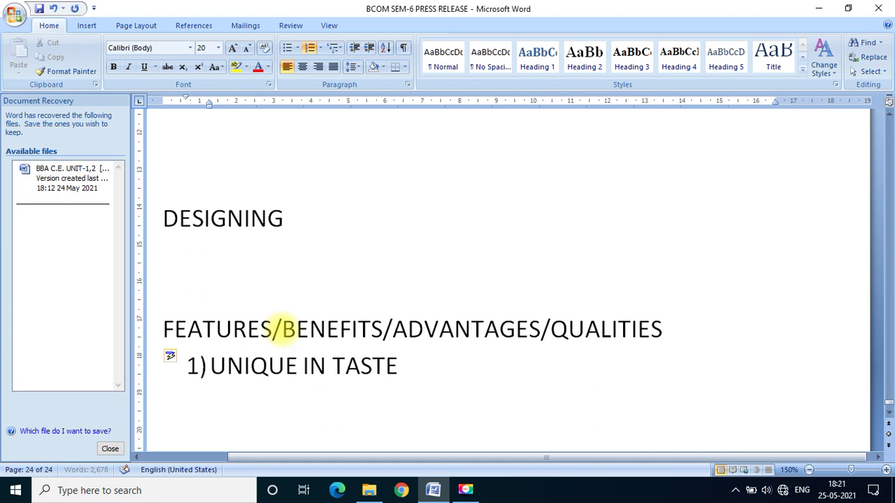
pyautogui.write('WITH')
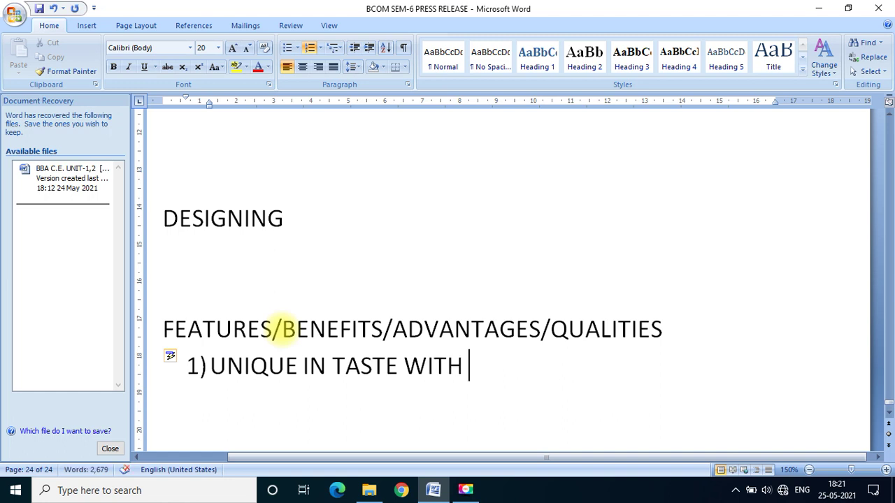
pyautogui.write('VARIENTS')
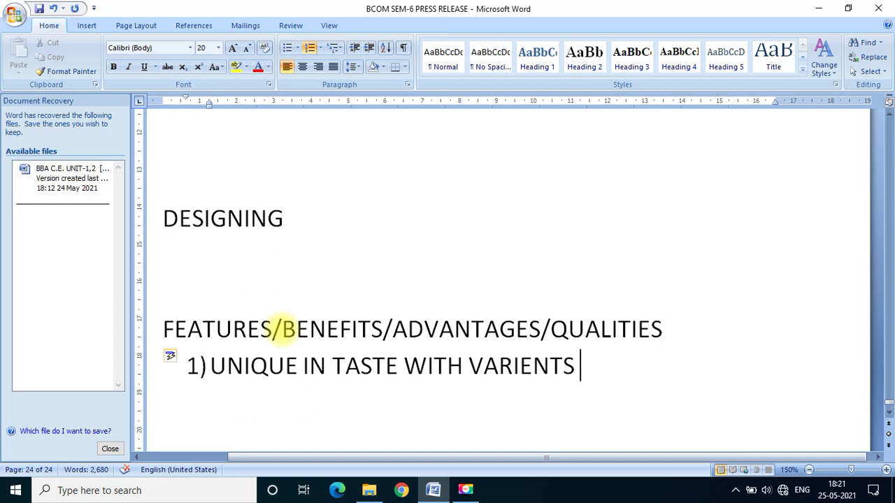
pyautogui.press('Return')
pyautogui.write('AVAI')
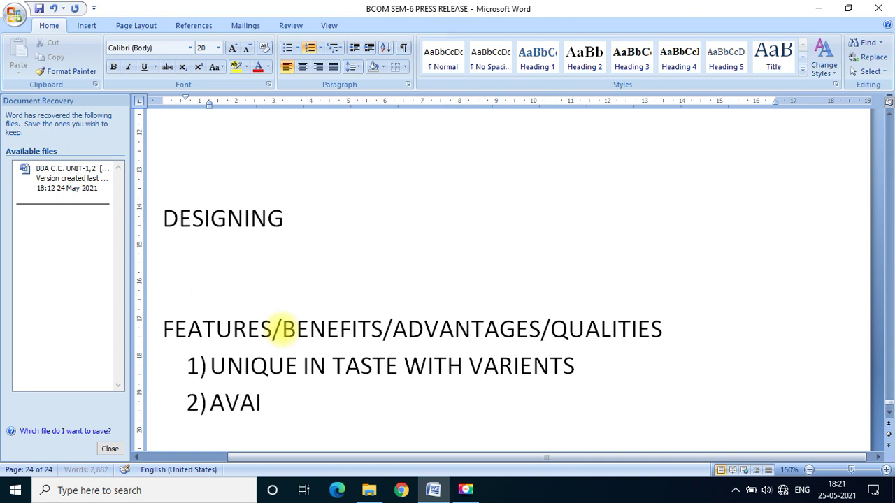
pyautogui.write('LABLE ')
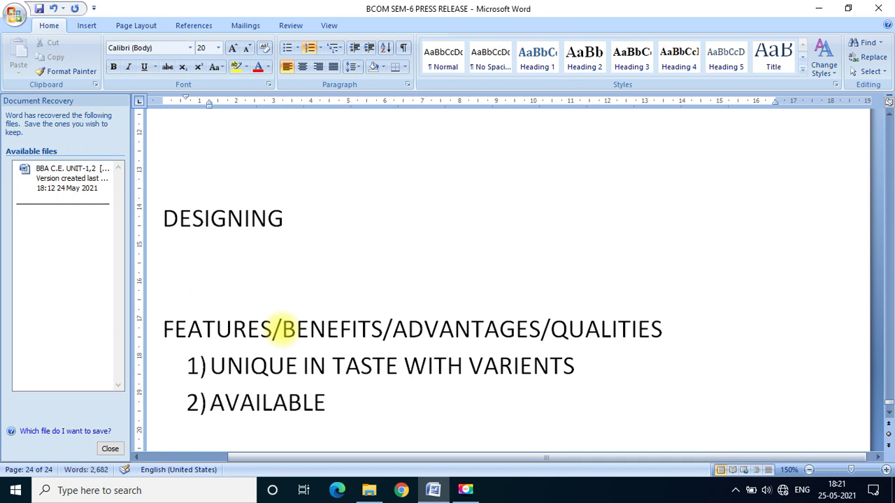
pyautogui.write('ALL OVER')
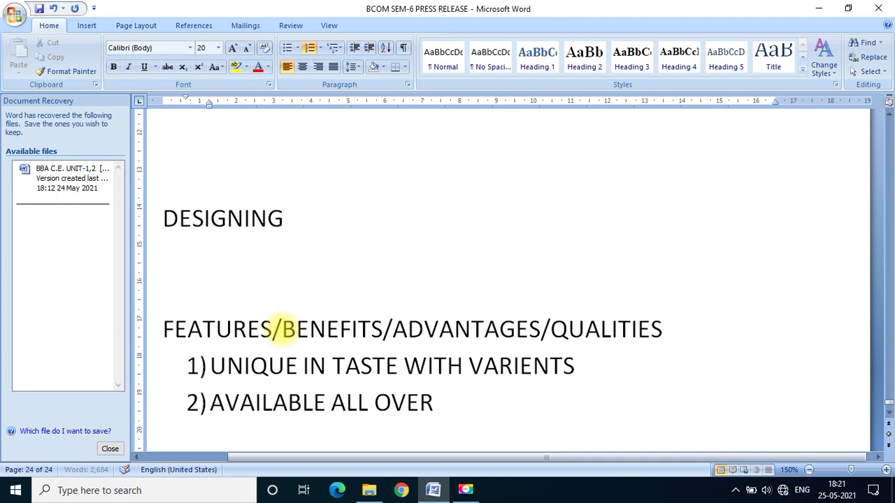
pyautogui.write(' THE INDI')
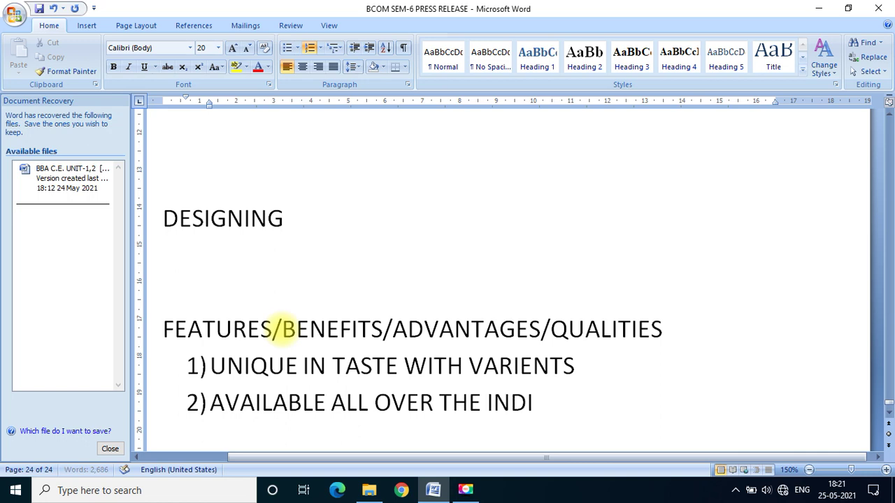
pyautogui.write('A')
pyautogui.press('Return')
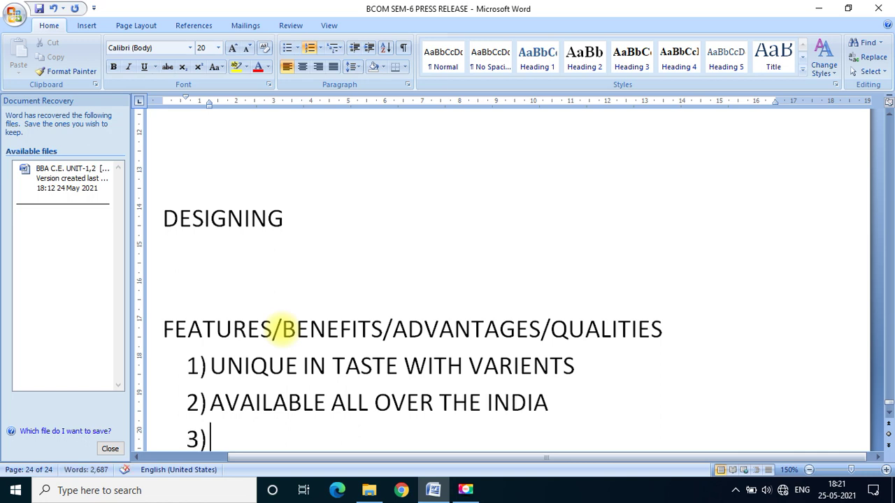
# - Add items CONTAINING VITAMINES AND FLAVOURS and FRESHLY MADE TO GRATIFY THE APPETITE
pyautogui.scroll(-2, 282, 328)
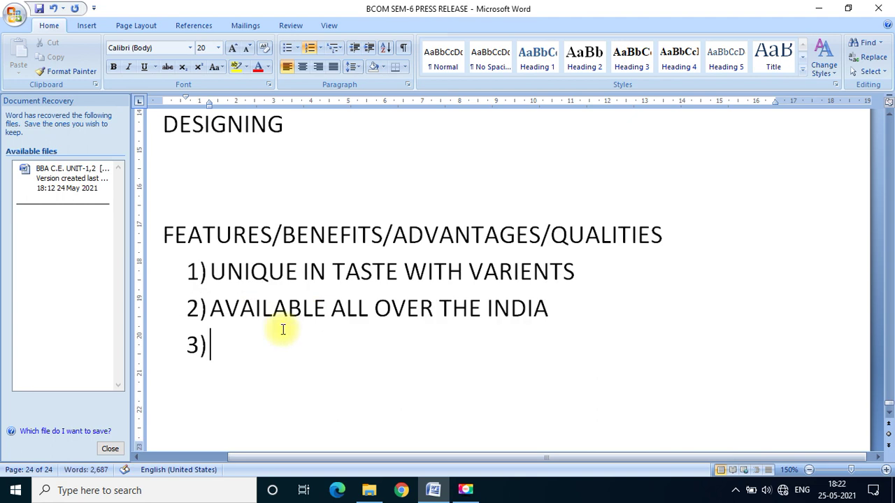
pyautogui.write('CONTAIN')
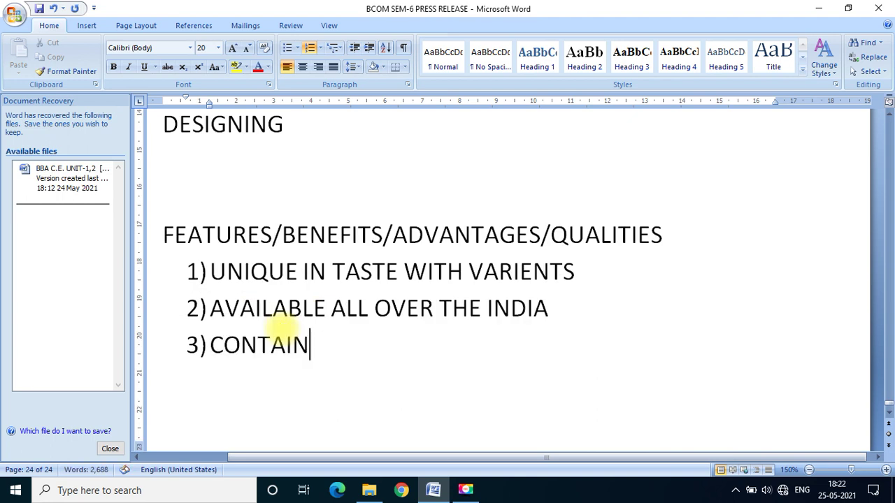
pyautogui.write('ING')
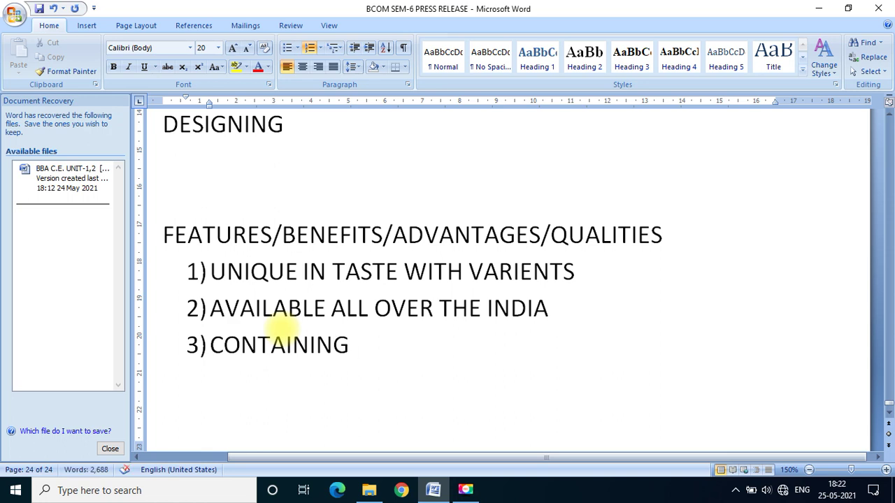
pyautogui.write(' VITAMI')
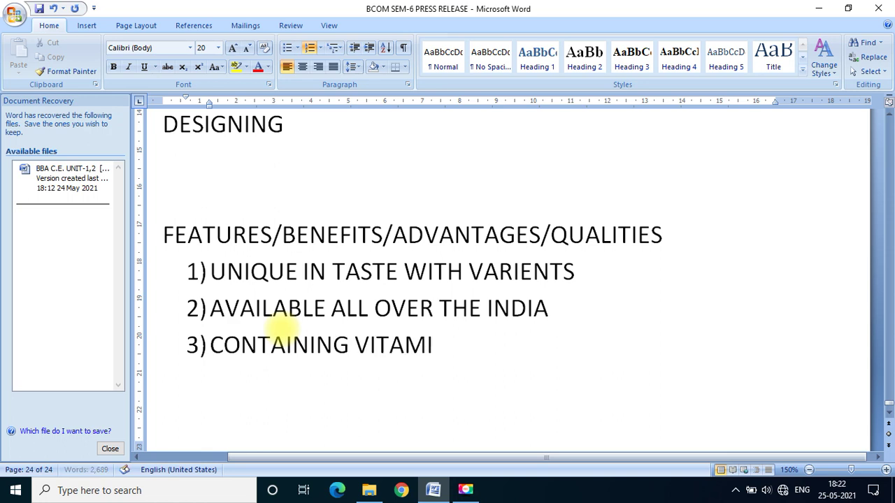
pyautogui.write('NES AN')
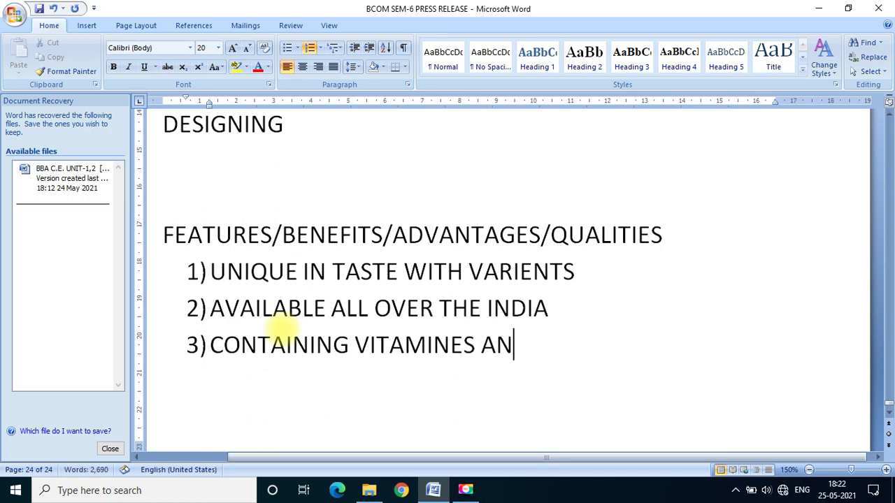
pyautogui.write('D FLAV')
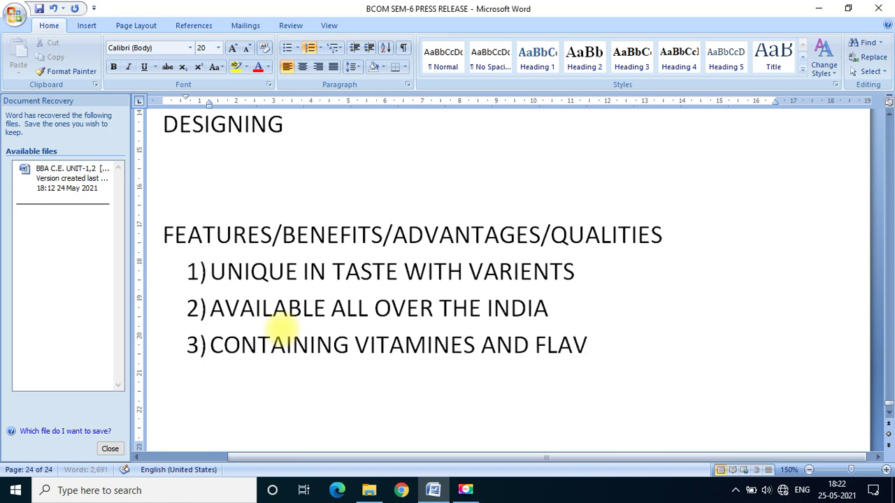
pyautogui.write('OURS')
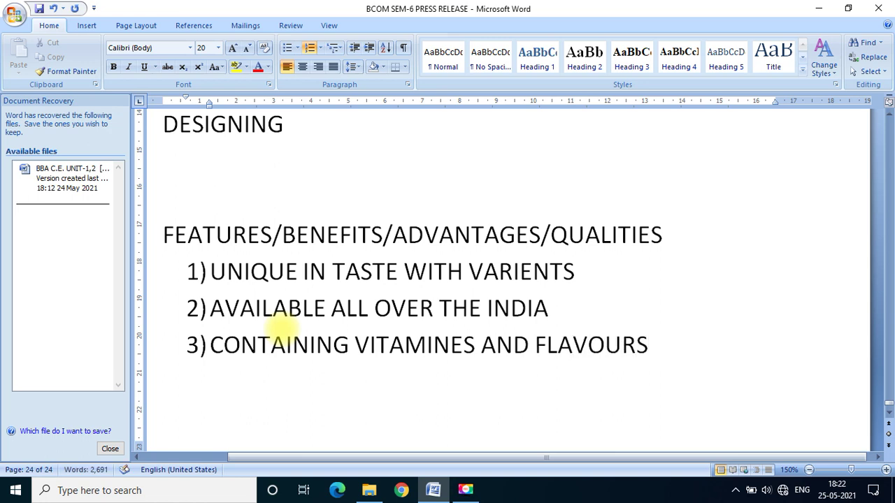
pyautogui.press('Return')
pyautogui.write('FRESHLY MADE')
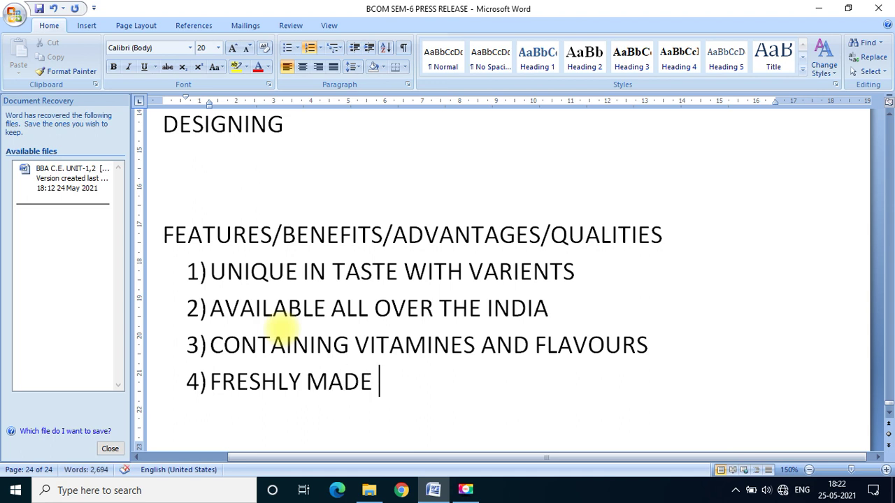
pyautogui.write(' TO GRATIFY ')
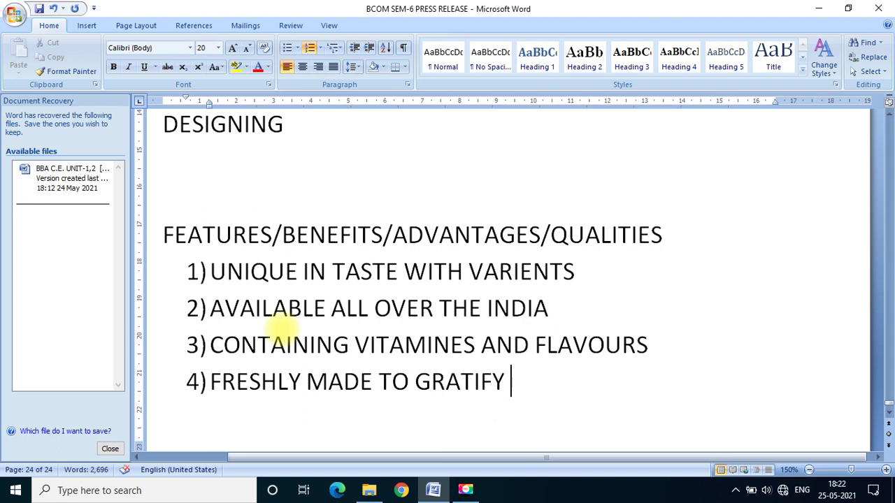
pyautogui.write('THE APPETITE')
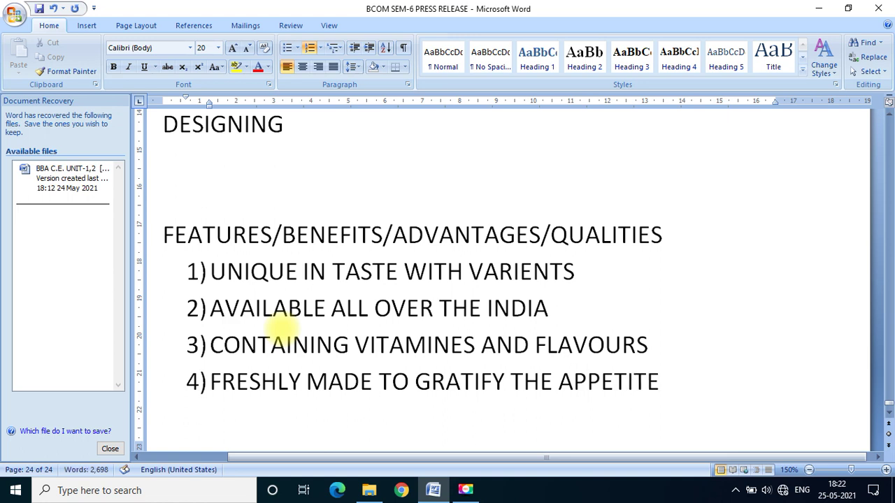
pyautogui.press('Return')
# - Type the next item, IT IS MADE FROM ORGANIC PROCESS
pyautogui.write('IT O')
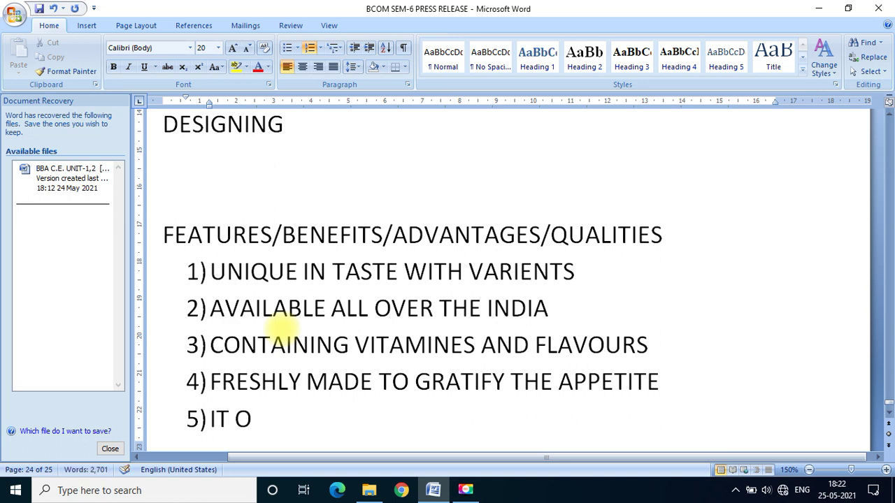
pyautogui.press('BackSpace')
pyautogui.write('IS MADE ')
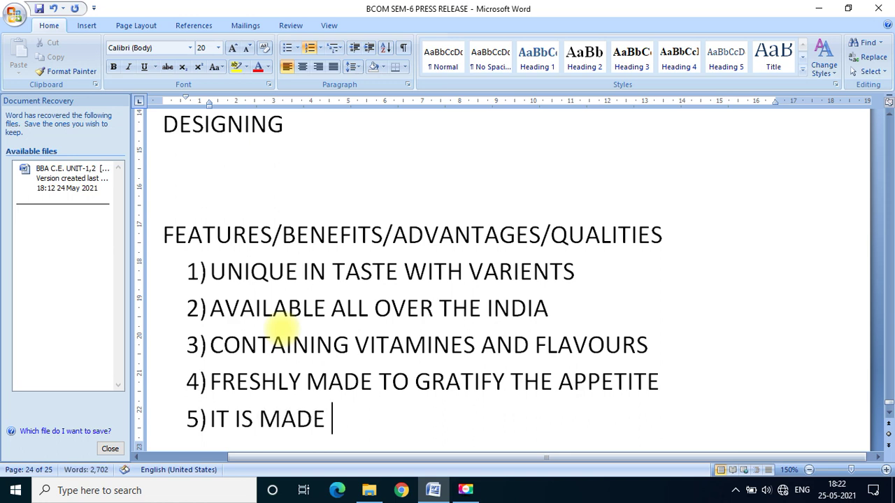
pyautogui.write('FROM O')
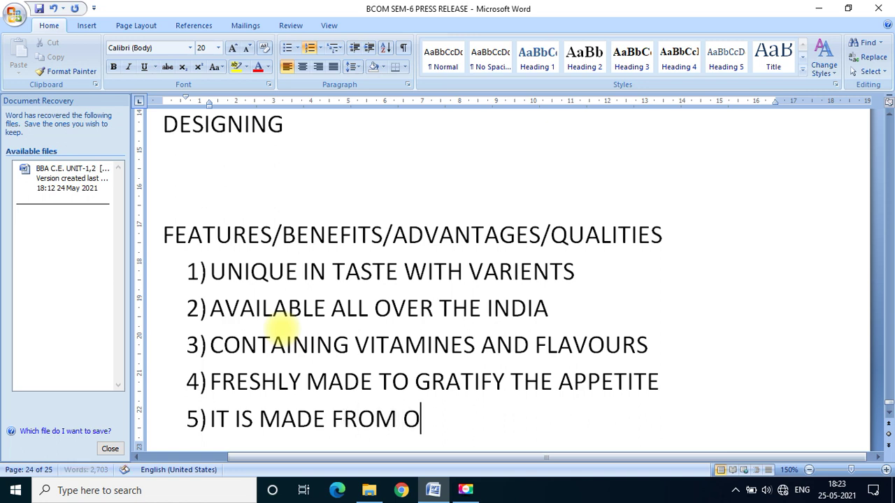
pyautogui.write('RGANI')
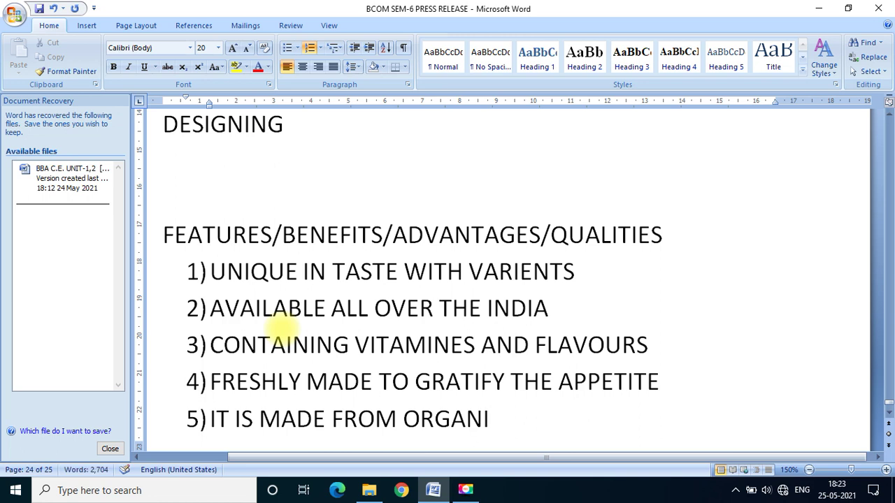
pyautogui.write('C PRO')
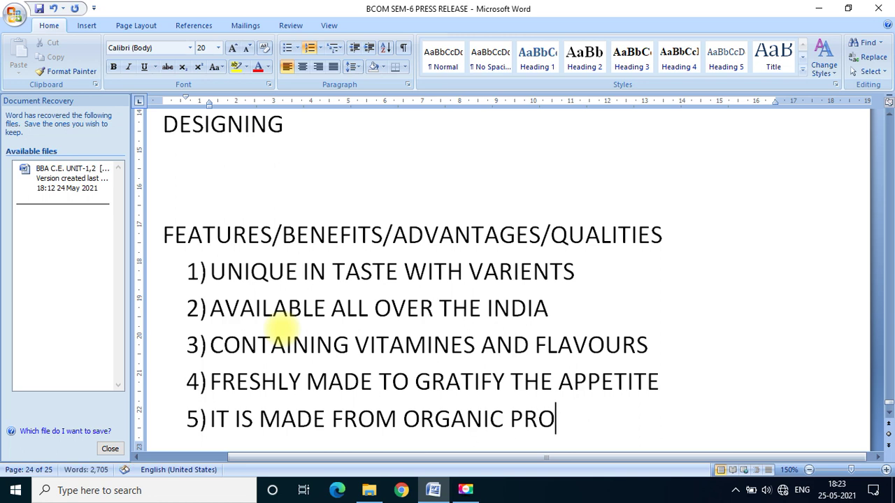
pyautogui.write('CESS')
# - Add items NO PRESERVATIVES AND COLOURS and NO ONE CAN BEAT FOR ITS THICKNESS, then begin item 8
pyautogui.press('Return')
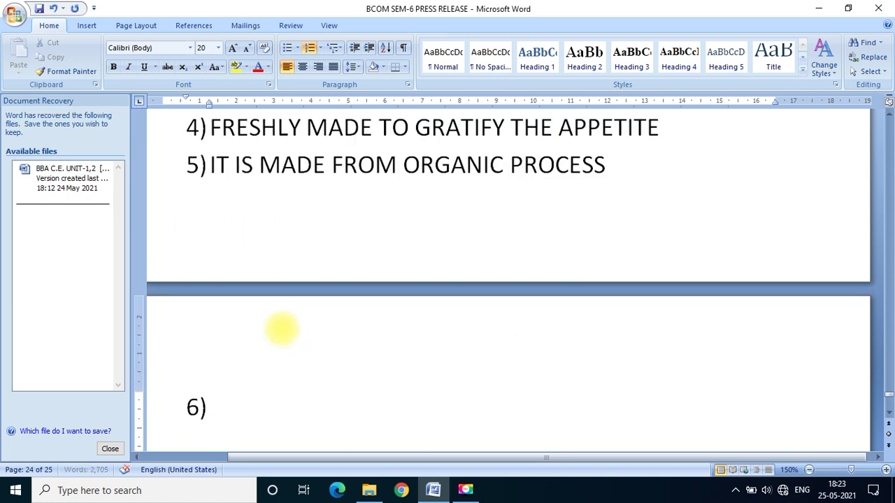
pyautogui.write('NO PRESE')
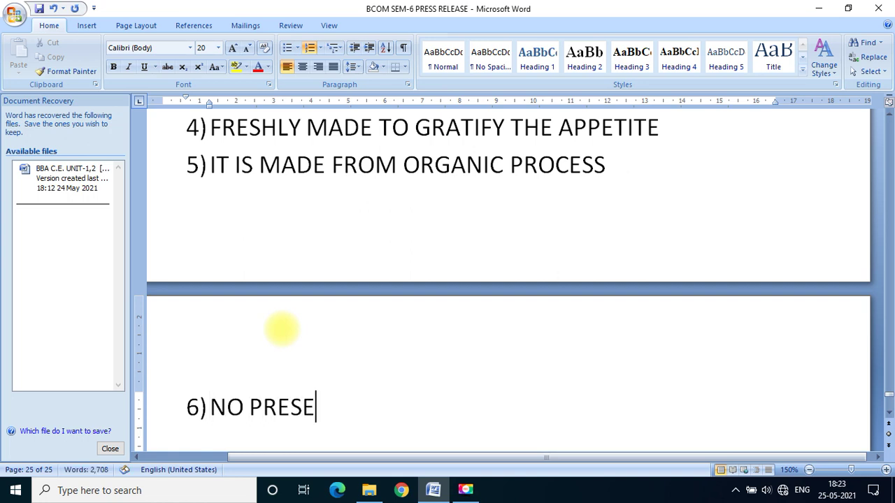
pyautogui.write('RVATIVES')
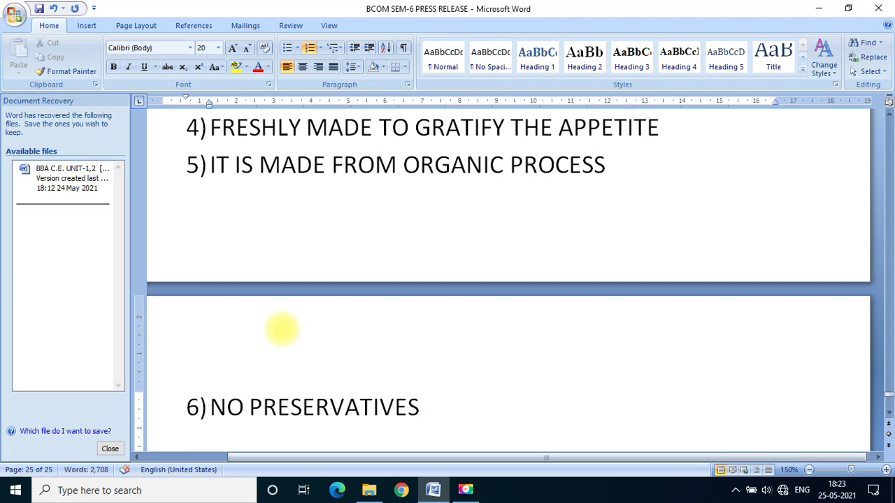
pyautogui.write('  AND ')
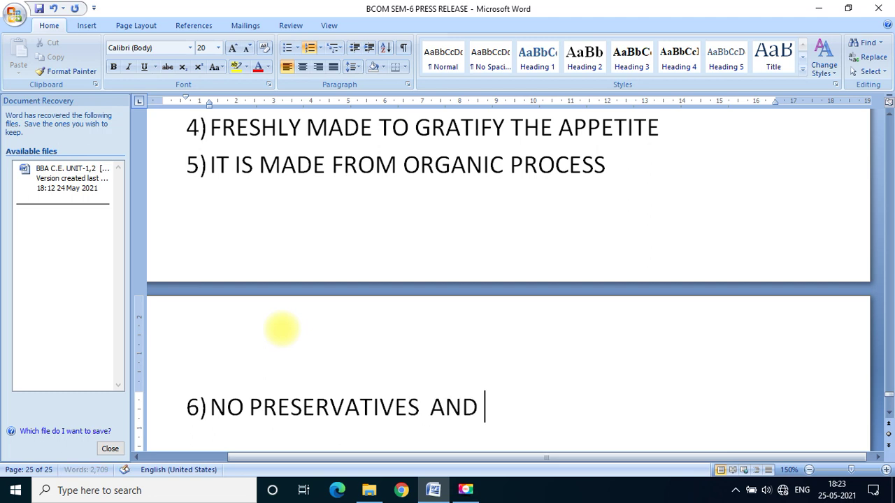
pyautogui.write('COLO')
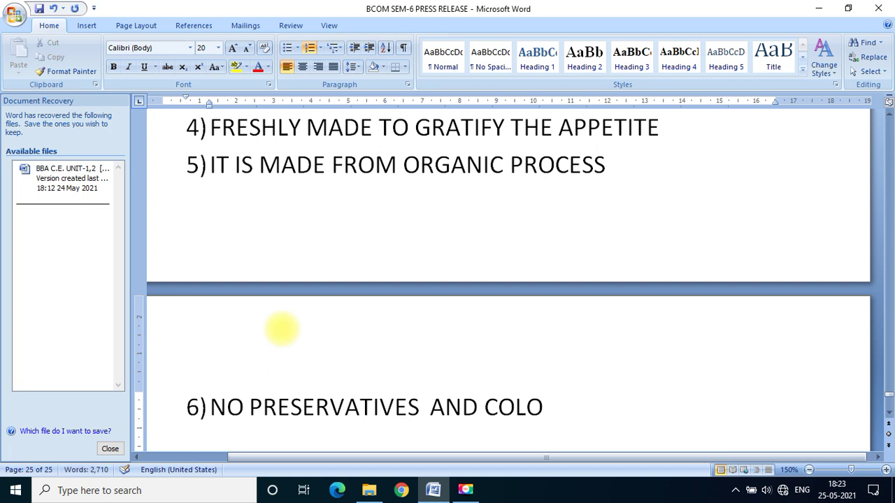
pyautogui.write('URS')
pyautogui.press('Return')
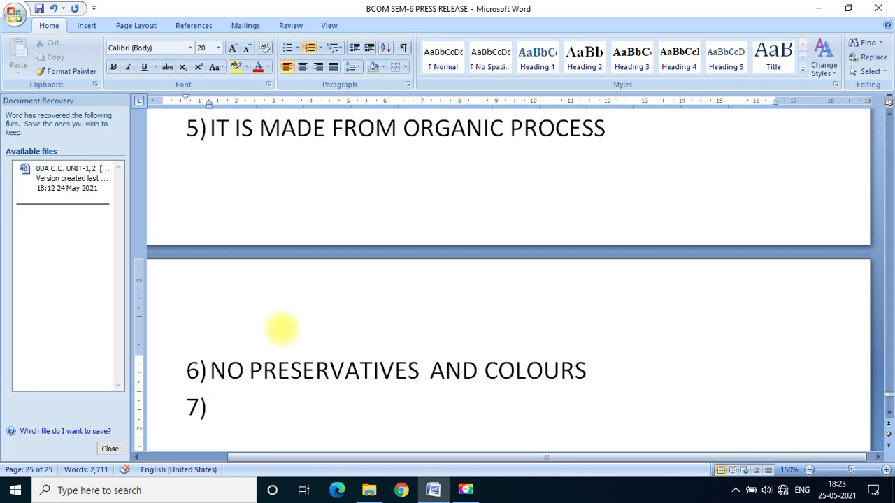
pyautogui.write('NO')
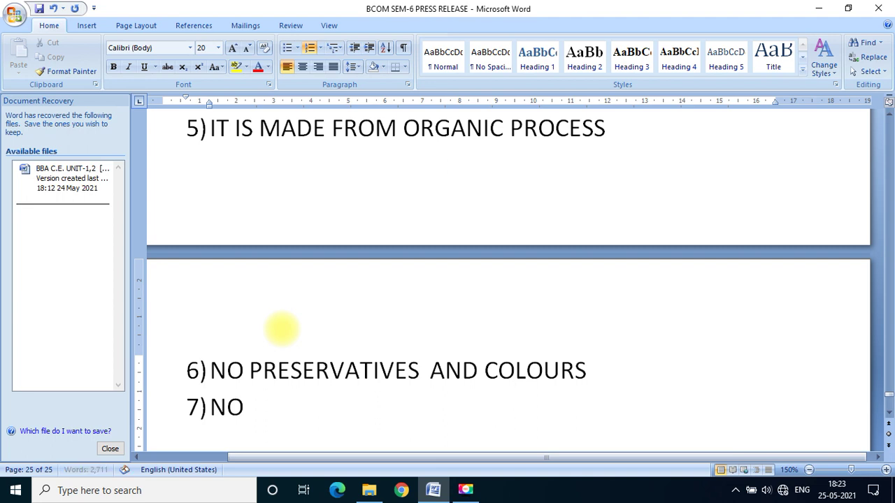
pyautogui.write(' ONE CAN BEAT')
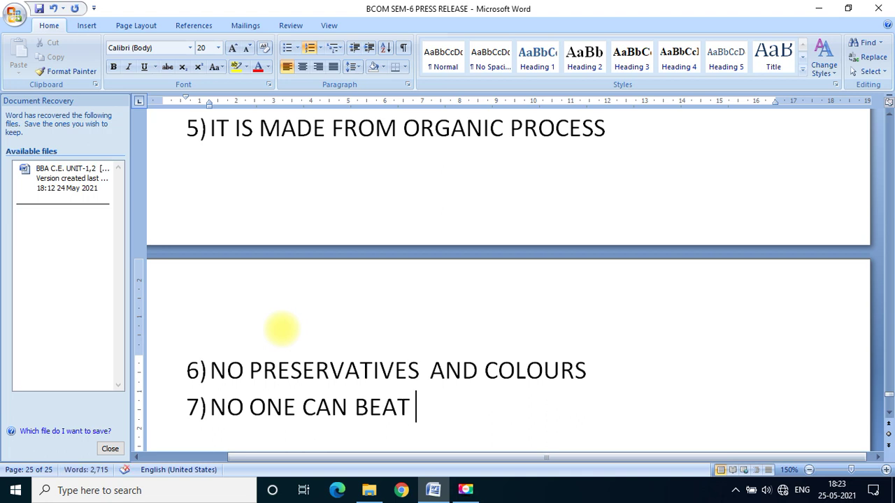
pyautogui.write(' FIR ')
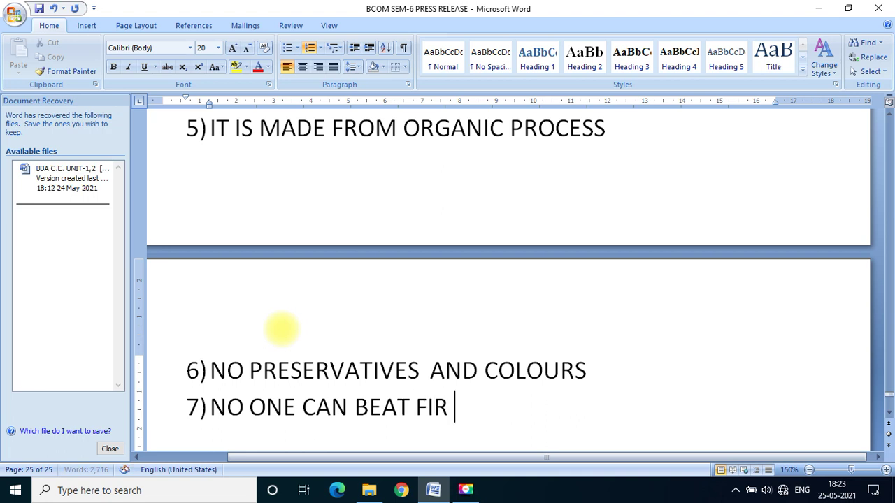
pyautogui.write('ITS')
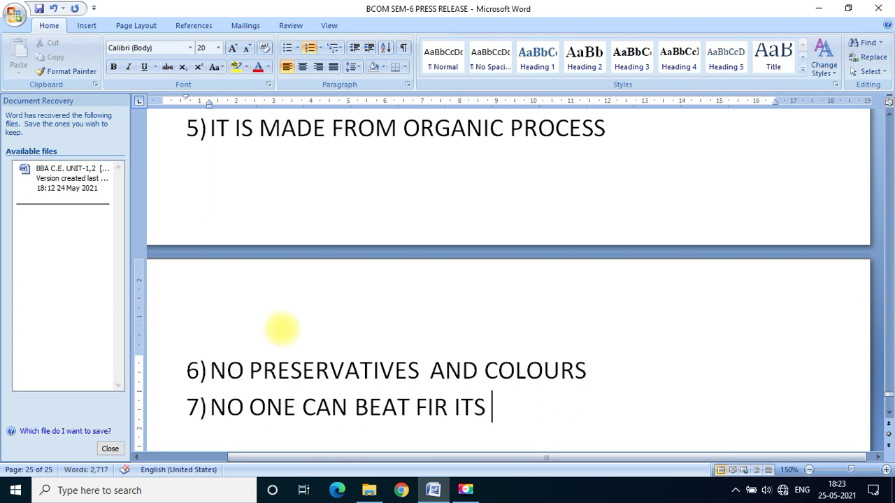
pyautogui.press('BackSpace')
pyautogui.press('BackSpace')
pyautogui.press('BackSpace')
pyautogui.press('BackSpace')
pyautogui.press('BackSpace')
pyautogui.press('BackSpace')
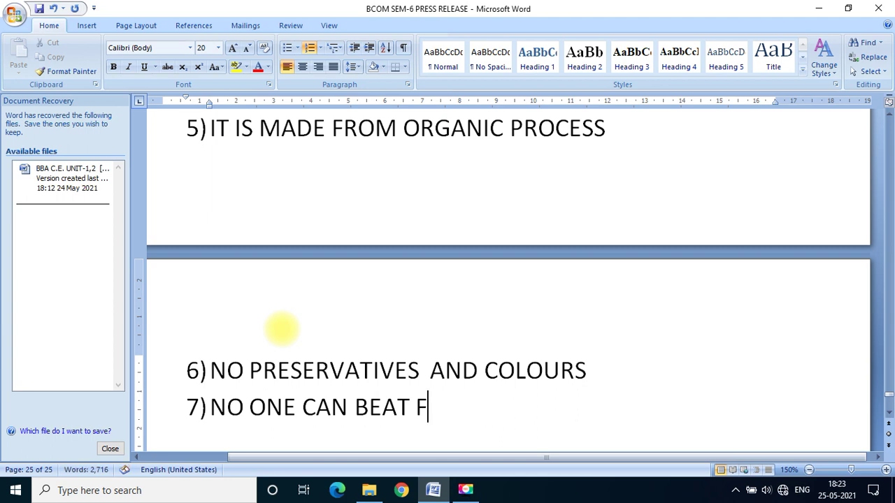
pyautogui.write('OR ITS')
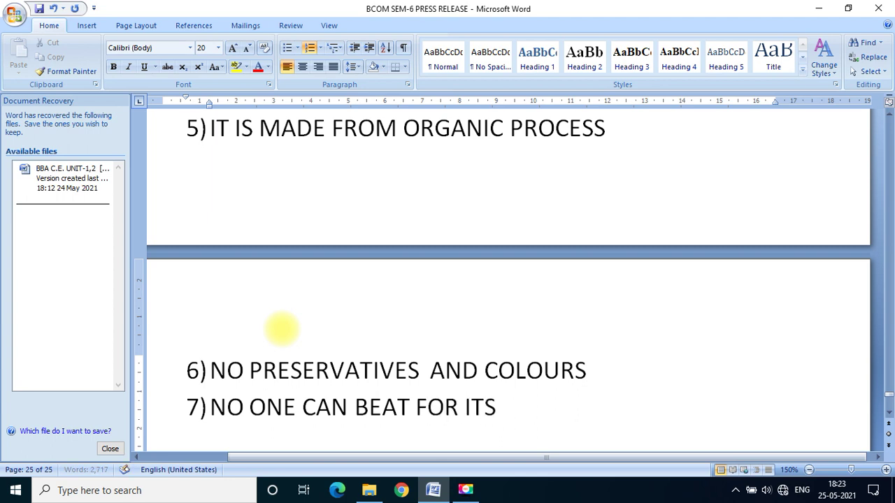
pyautogui.write(' THICKNESS')
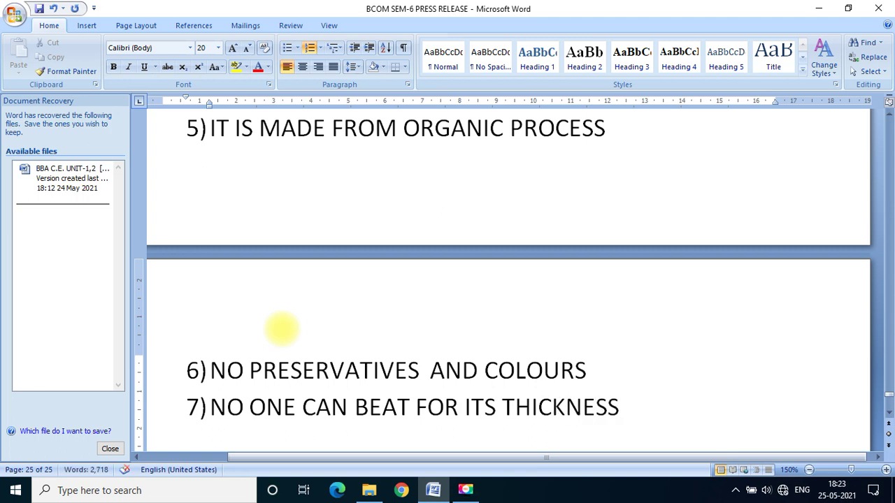
pyautogui.press('Return')
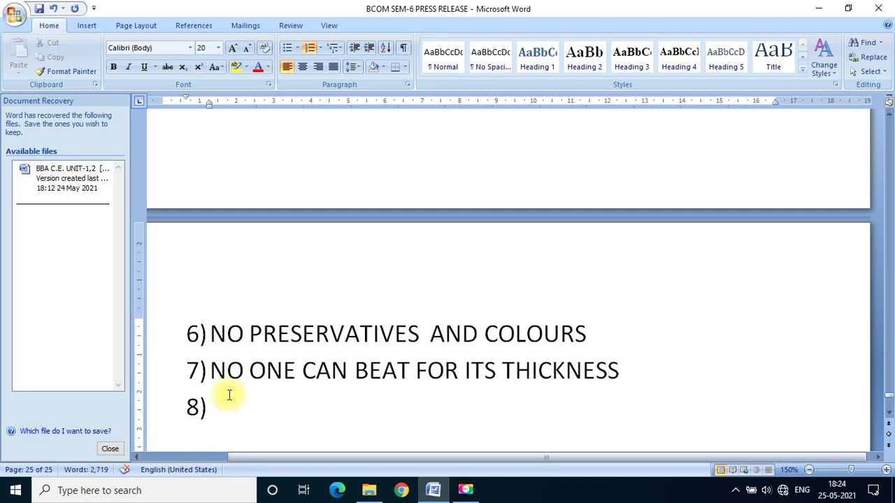
# - Remove the numbering from the new line and leave blank space below the features list
pyautogui.press('BackSpace')
pyautogui.press('Return')
pyautogui.press('Return')
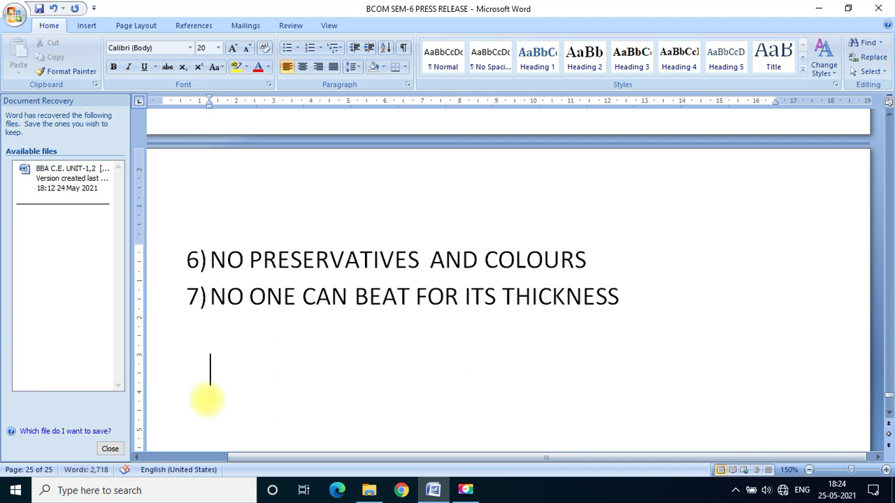
pyautogui.press('BackSpace')
pyautogui.press('Return')
# - Type the line OFFERS/SALE /LIMITE PERIOD OFFERS/SEASONALE SALE and start a new paragraph
pyautogui.write('OFFERS')
pyautogui.press('BackSpace')
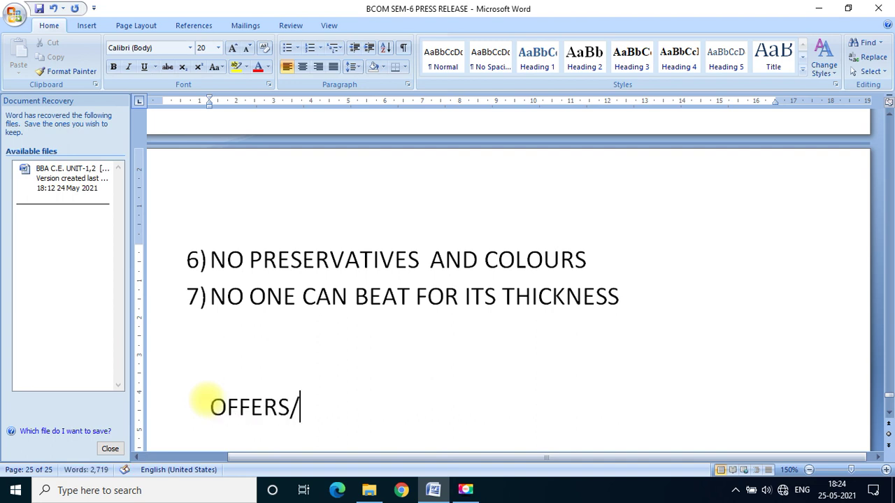
pyautogui.write('SALE')
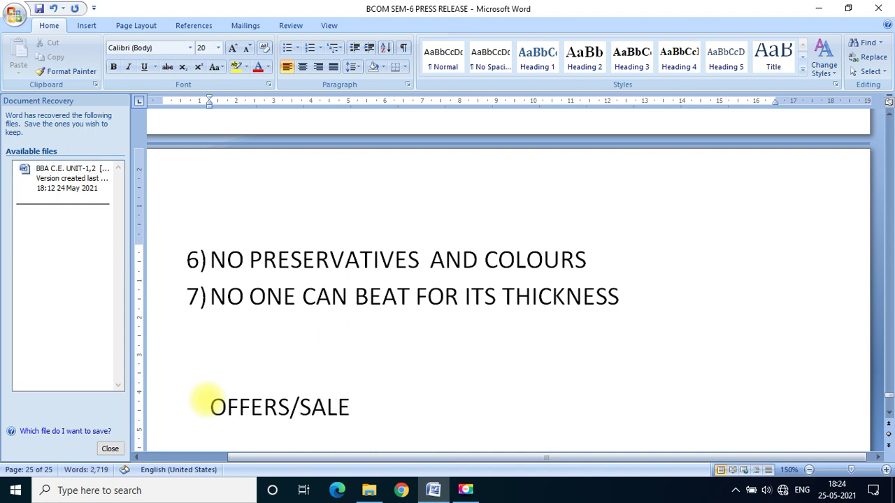
pyautogui.write(' /LIM')
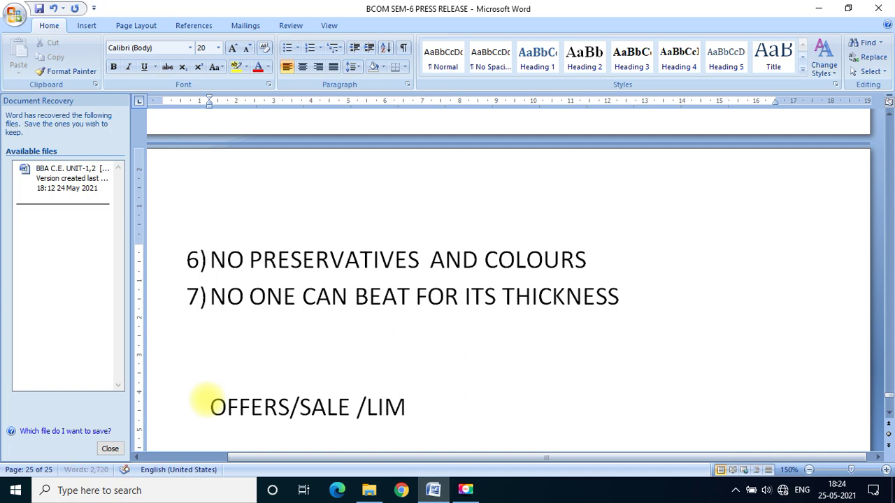
pyautogui.write('ITE PER')
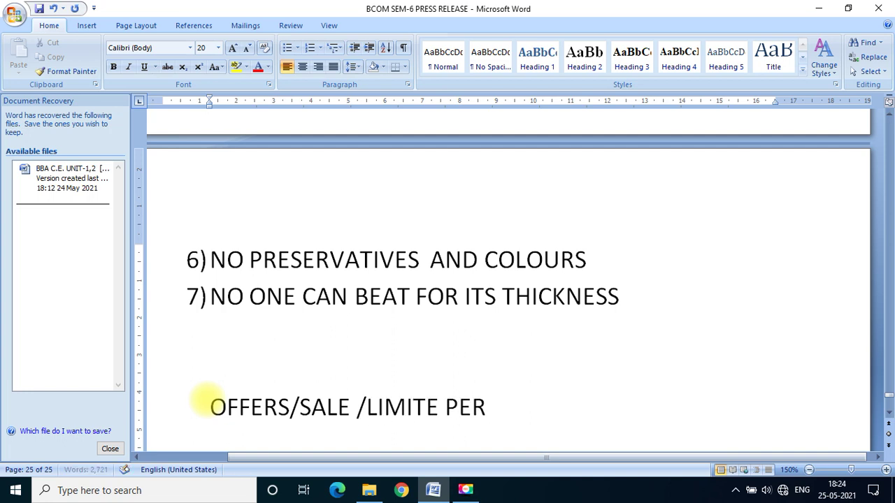
pyautogui.write('IOD O')
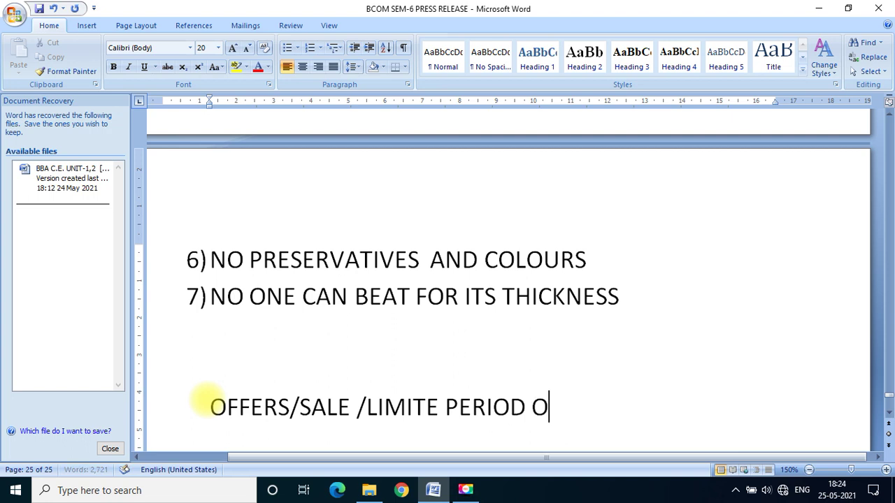
pyautogui.write('FFERS/SEASOM')
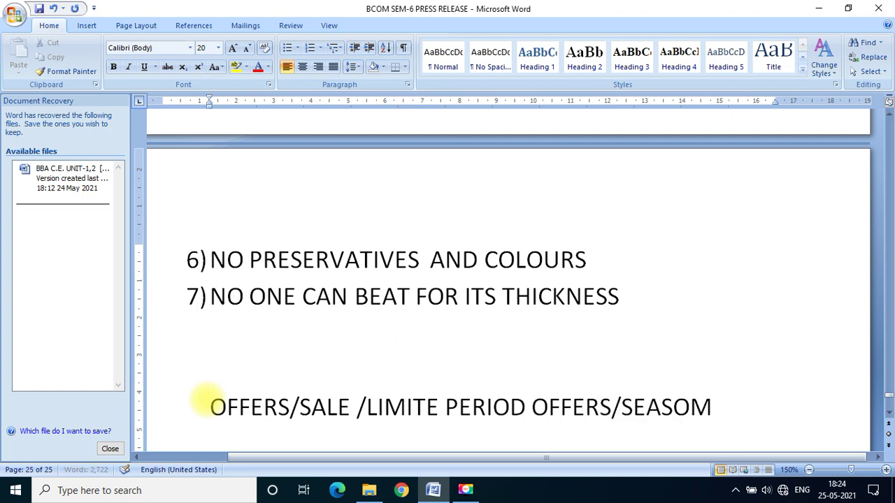
pyautogui.press('BackSpace')
pyautogui.write('NALE')
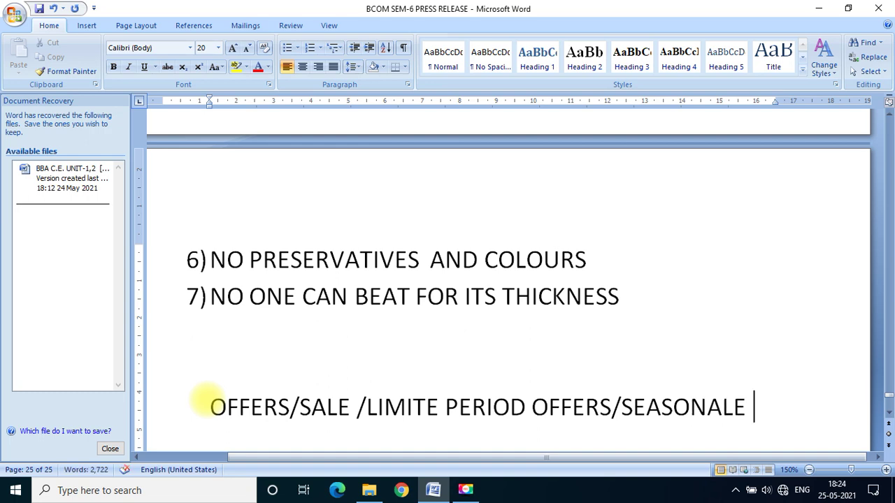
pyautogui.scroll(-3, 208, 400)
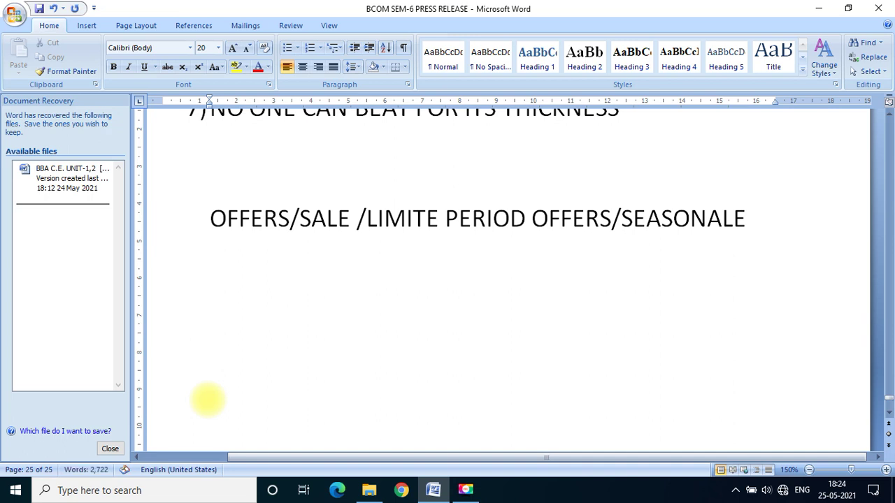
pyautogui.press('BackSpace')
pyautogui.press('BackSpace')
pyautogui.press('BackSpace')
pyautogui.press('BackSpace')
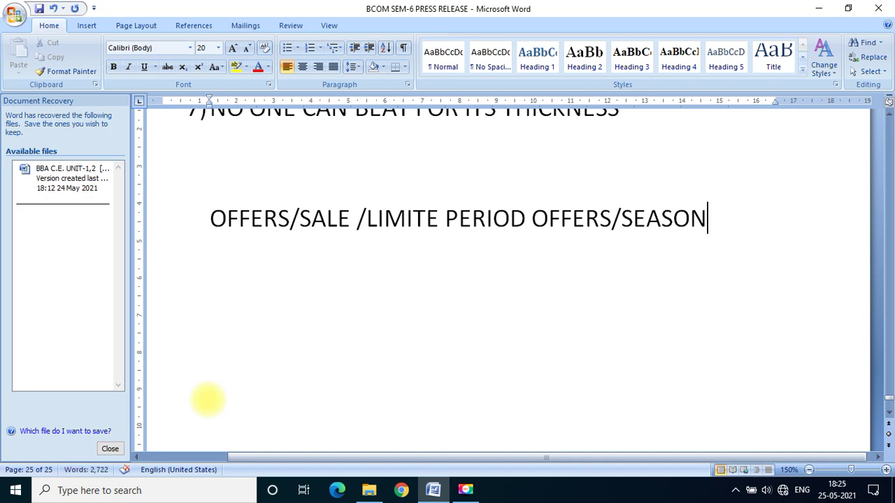
pyautogui.write('ALE SA')
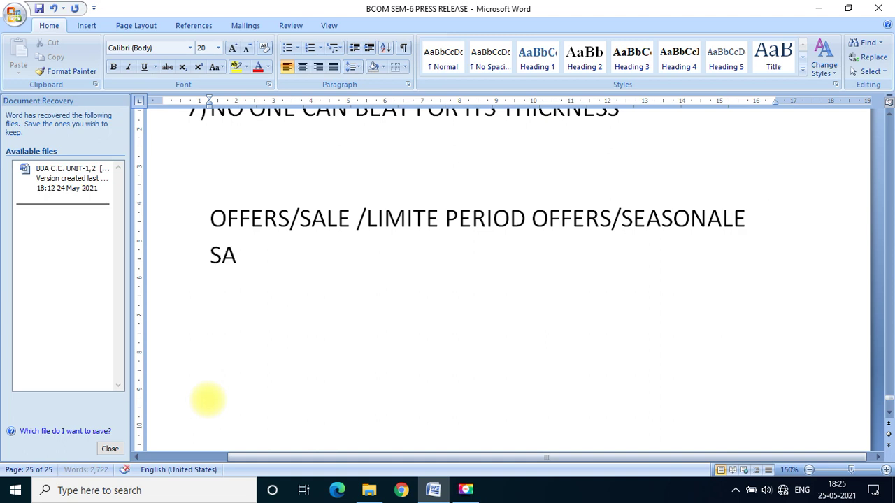
pyautogui.write('LE')
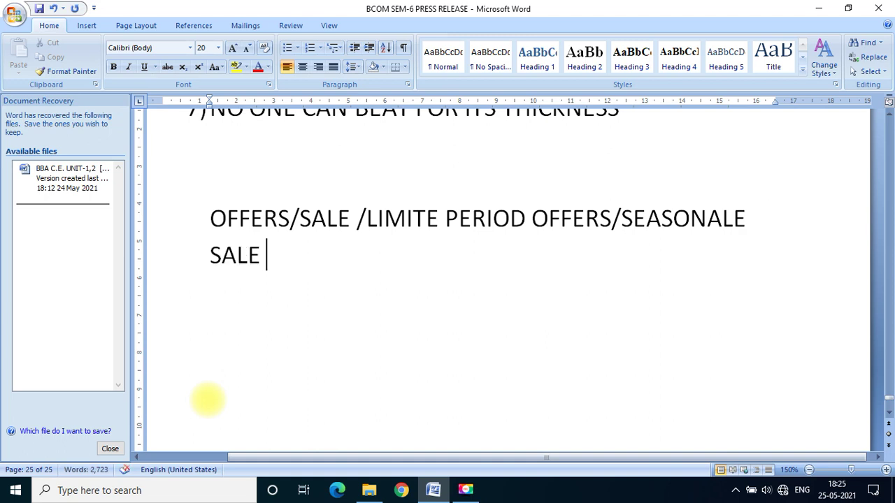
pyautogui.press('Return')
pyautogui.press('Return')
# - Type 'HERE IS THE SPECIAL OFFER IN HEINZ LIKE BUY 1 AND GET 2 FREE..........' below the offers line
pyautogui.write('HERE')
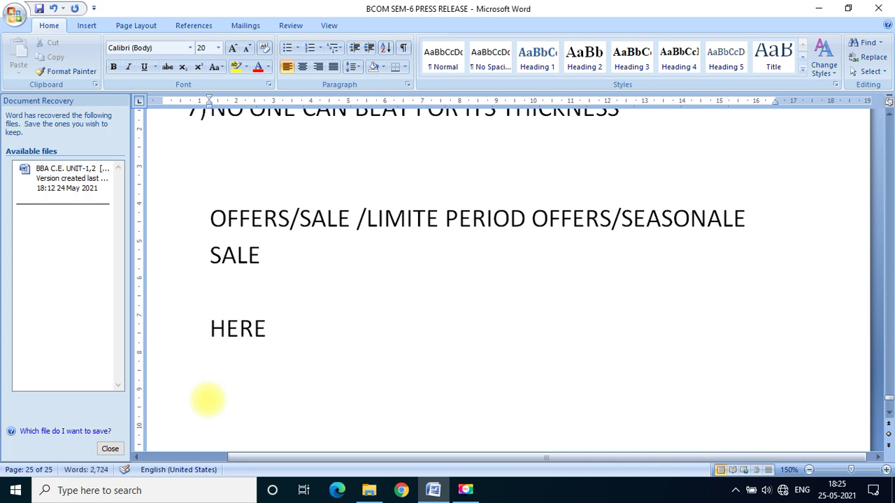
pyautogui.write(' IS THE')
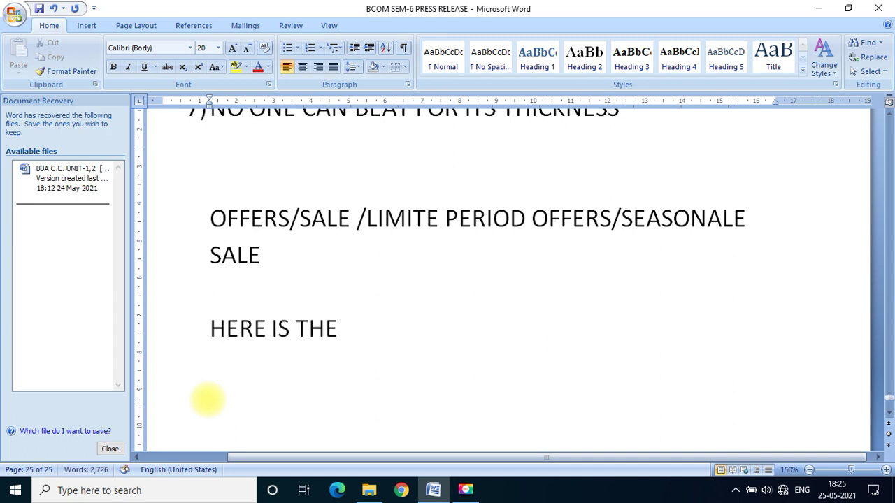
pyautogui.write(' SPECI')
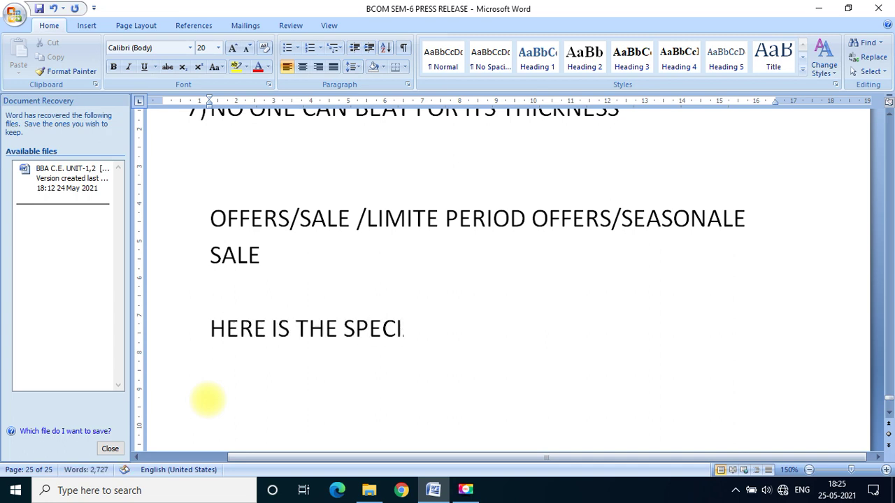
pyautogui.write('AL OFFER ')
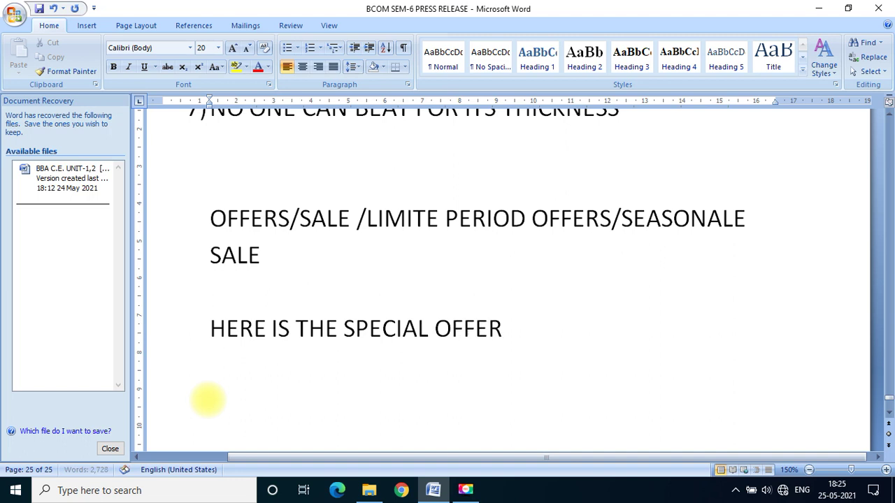
pyautogui.write('I')
pyautogui.write('N HEI')
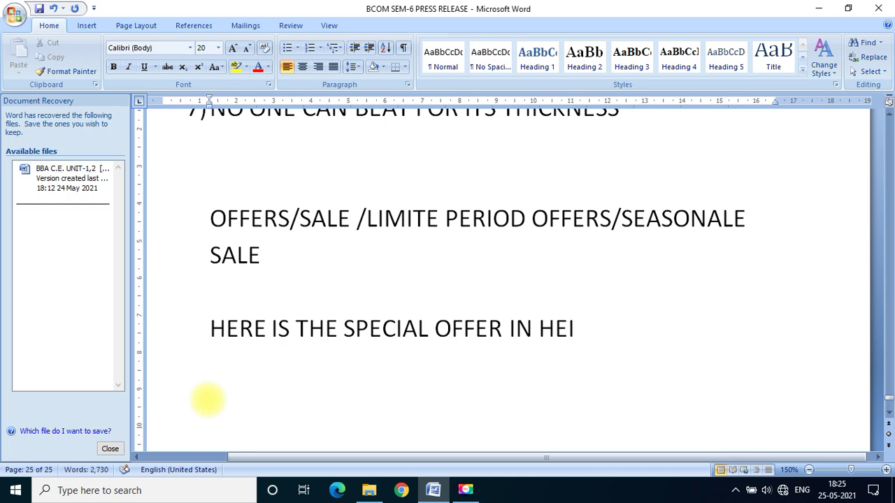
pyautogui.write('NZ L')
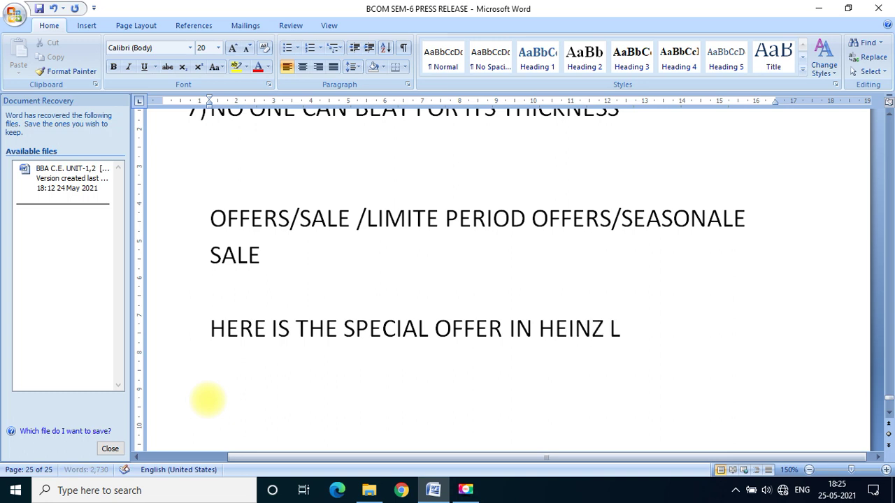
pyautogui.write('IKE BU')
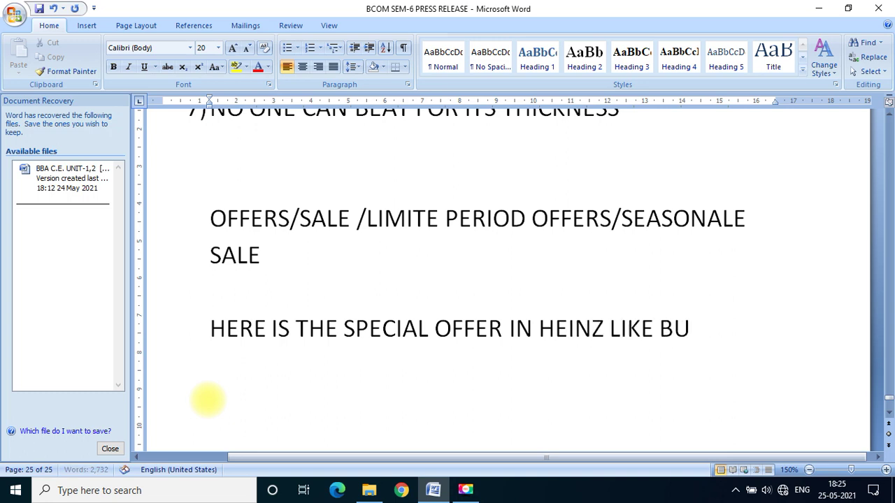
pyautogui.write('Y 1 AND GER')
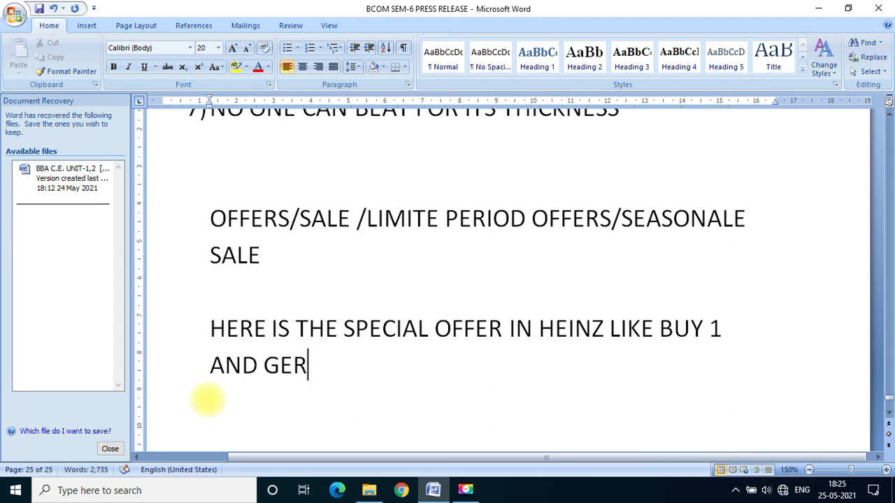
pyautogui.press('BackSpace')
pyautogui.write('T T')
pyautogui.press('BackSpace')
pyautogui.write('2 FREE....')
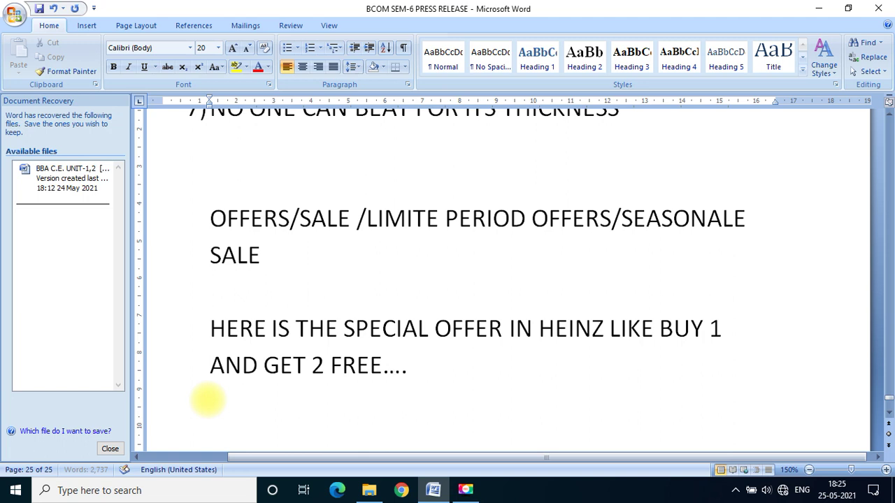
pyautogui.write('......')
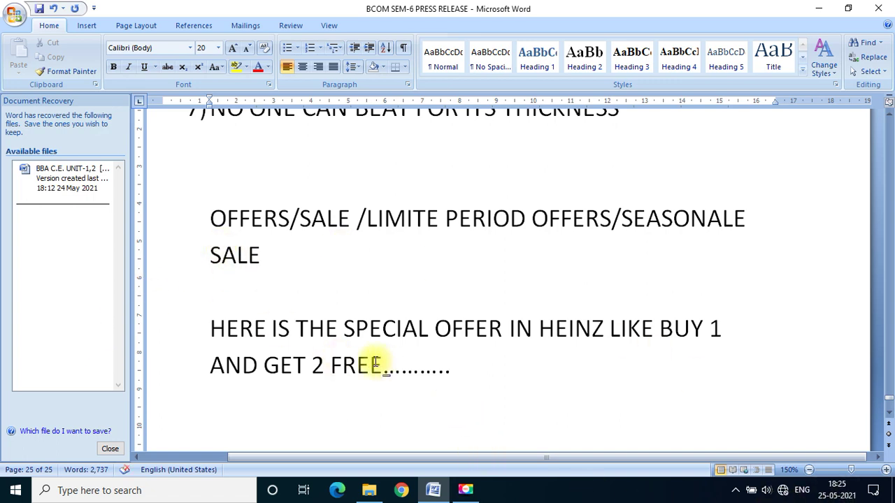
pyautogui.scroll(-2, 320, 302)
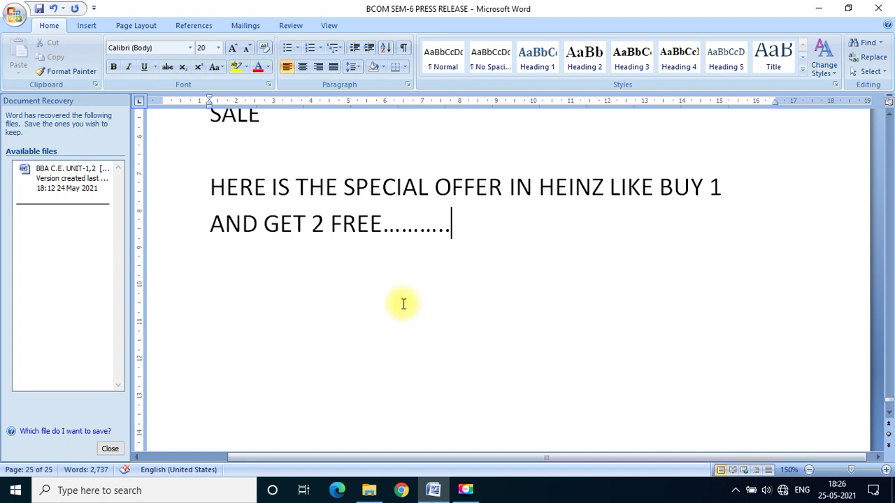
# - Add the CONTACT DETAILS heading followed by the AGENCY NAME and AGENT NAME entries
pyautogui.press('Return')
pyautogui.write('CON')
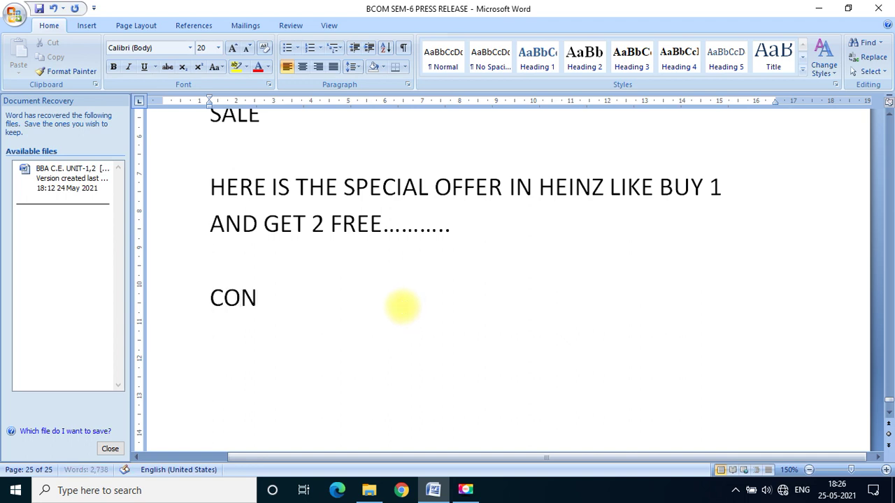
pyautogui.write('TACT ')
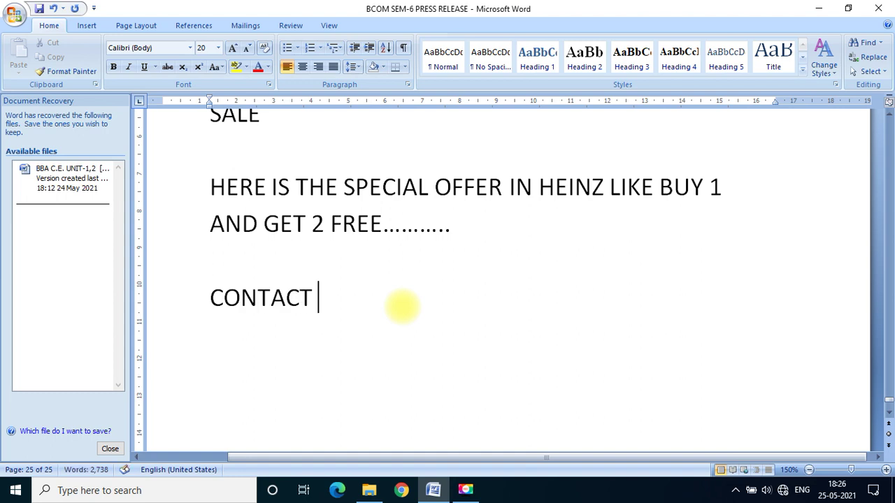
pyautogui.write('DET')
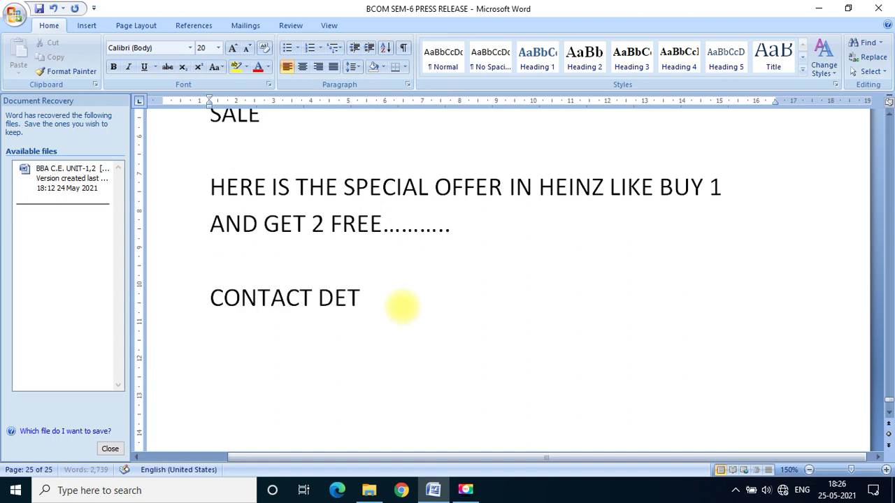
pyautogui.write('AILS')
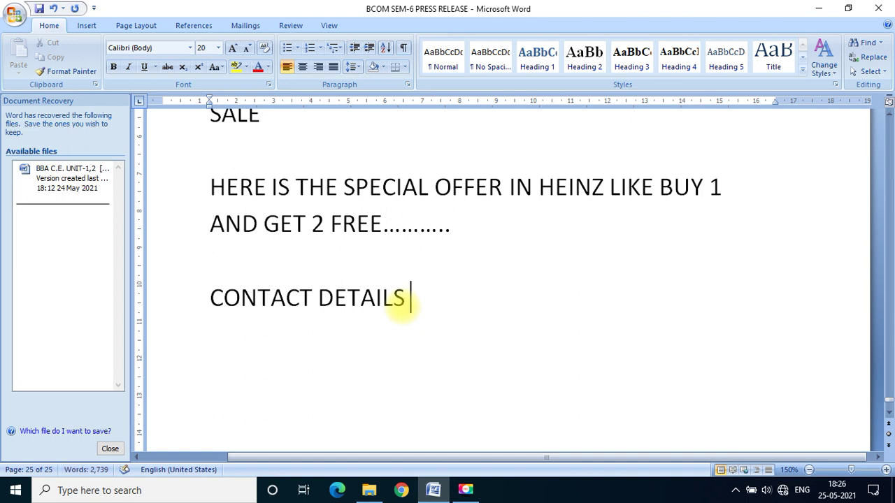
pyautogui.press('Return')
pyautogui.write('AGENC')
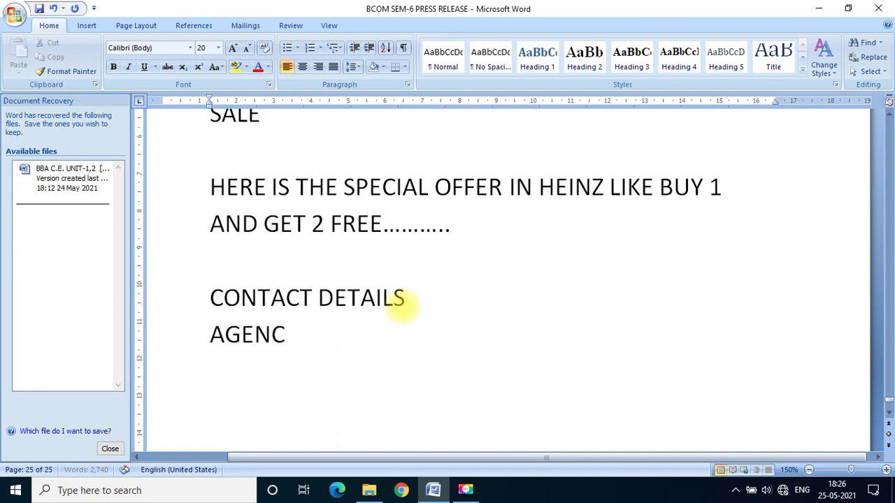
pyautogui.write('Y NAME ')
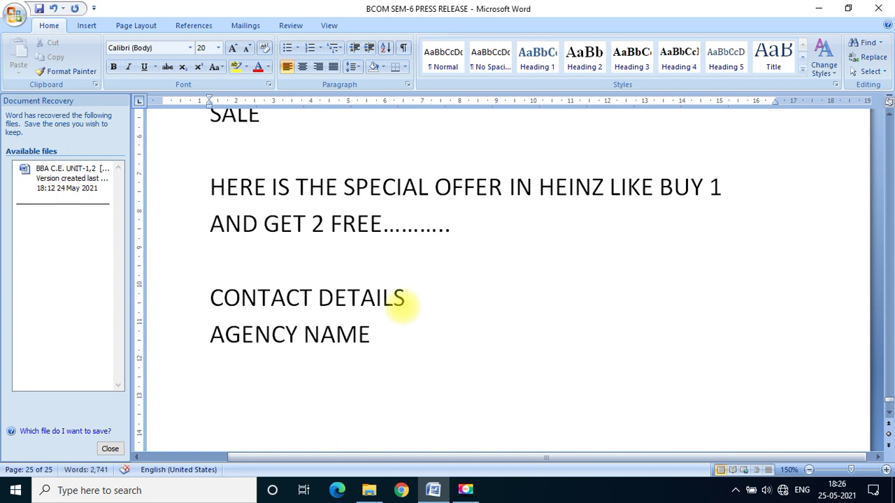
pyautogui.write('AGENT NAMR')
pyautogui.press('BackSpace')
pyautogui.write('E')
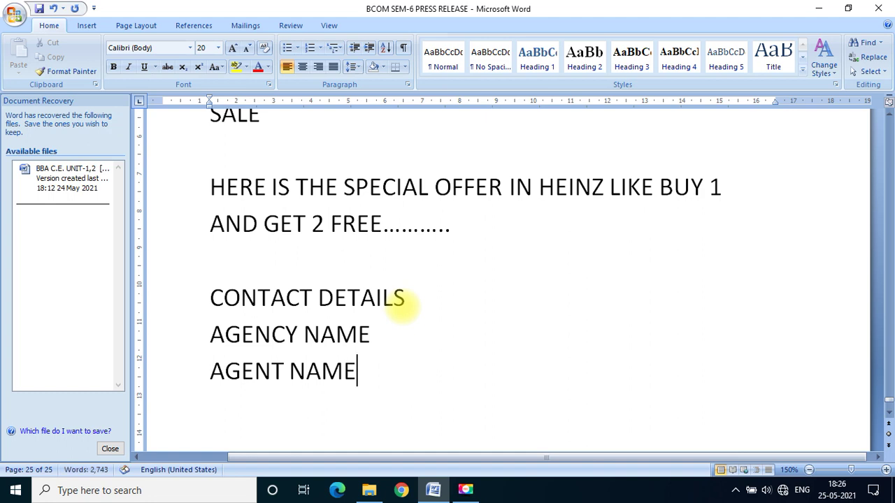
pyautogui.press('Return')
# - Add the lines EMAIL ADDRESS, WEBSITE DETAILS and CONTACT NO. below them
pyautogui.write('EMA')
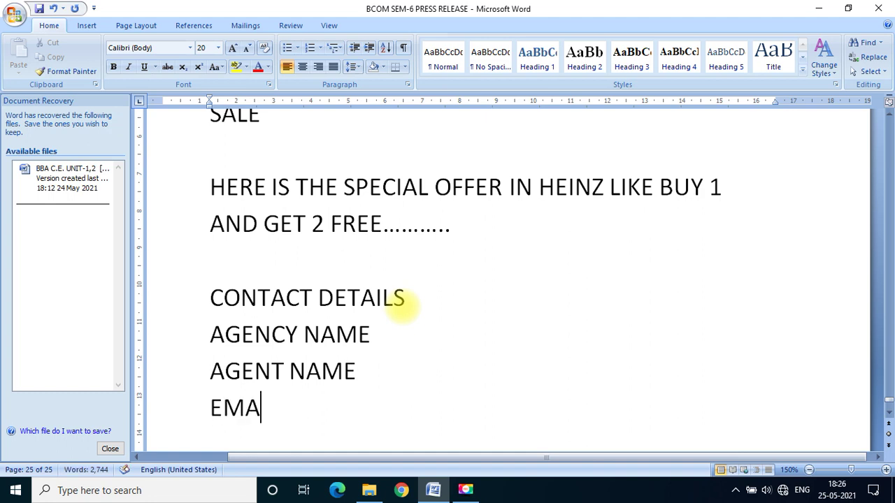
pyautogui.write('IL ADRESS')
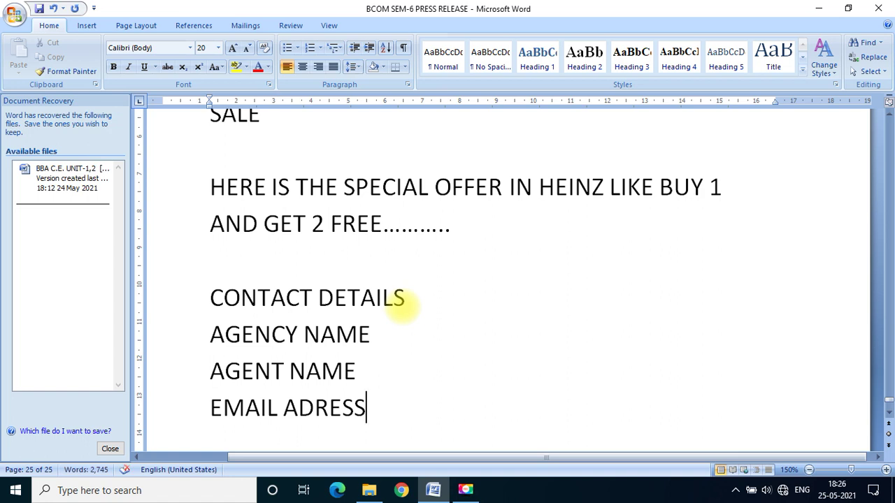
pyautogui.press('Left')
pyautogui.press('Left')
pyautogui.press('Left')
pyautogui.press('Left')
pyautogui.write('D')
pyautogui.press('Right')
pyautogui.press('Right')
pyautogui.press('Right')
pyautogui.press('Right')
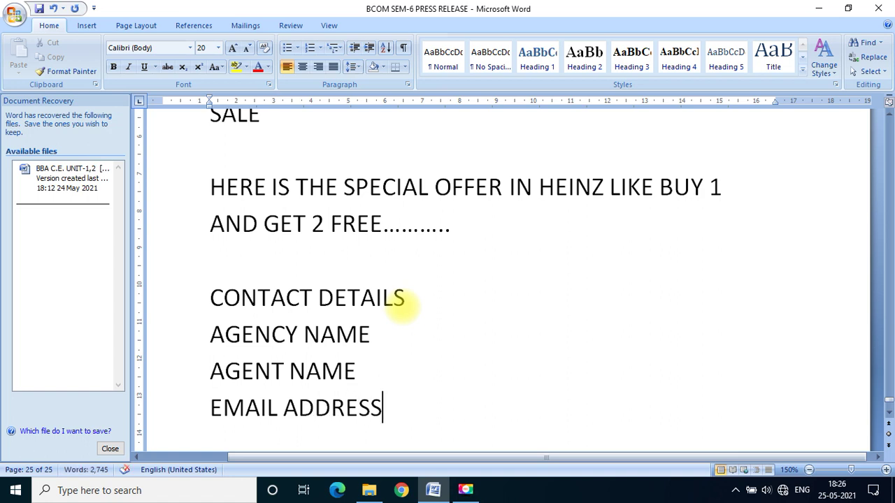
pyautogui.press('Return')
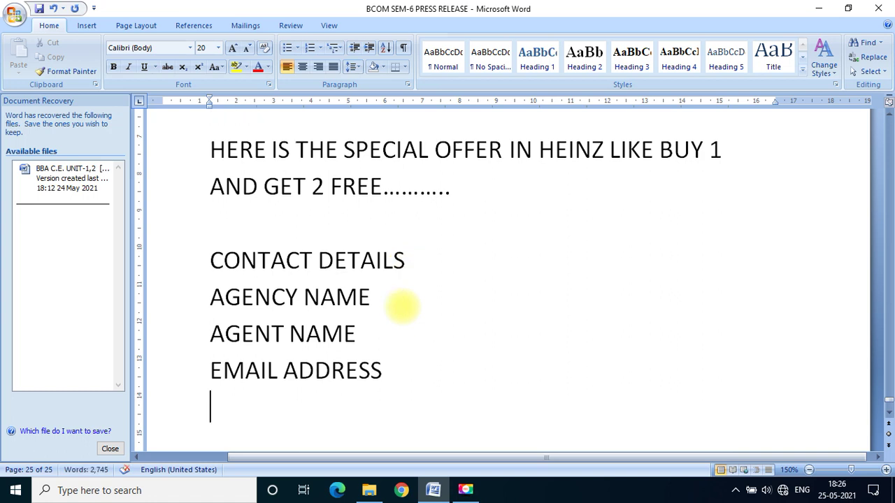
pyautogui.write('WEBS')
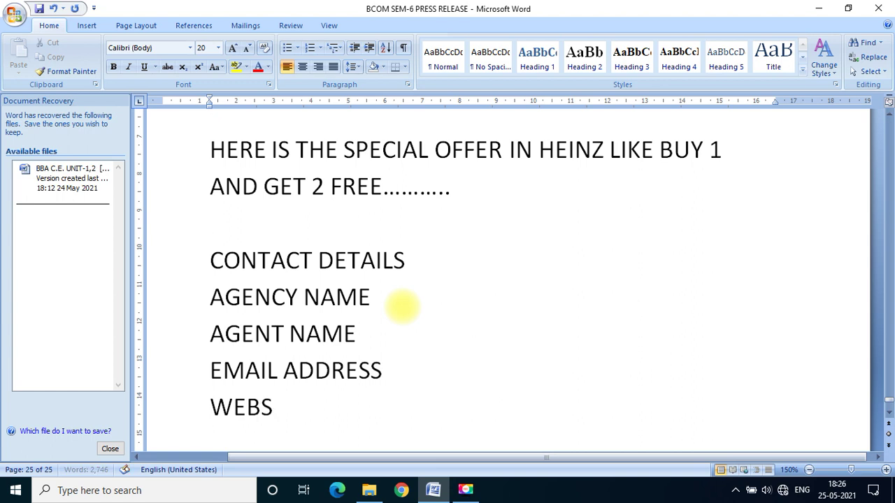
pyautogui.write('ITE')
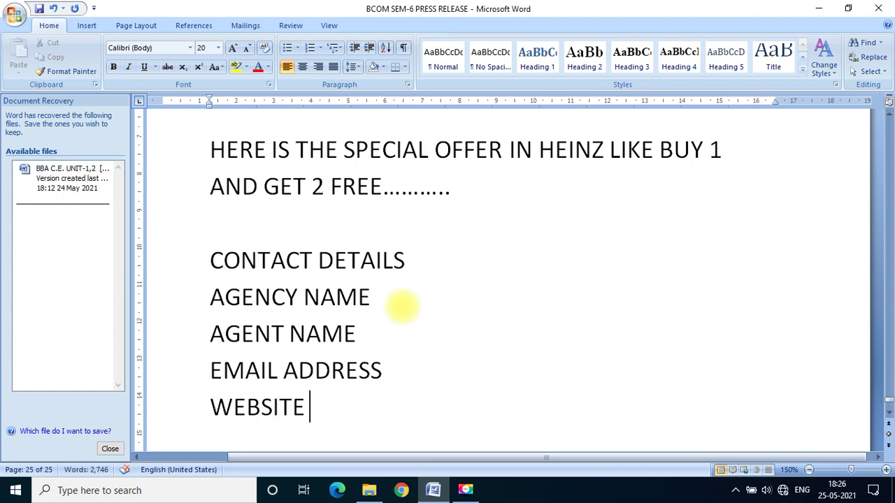
pyautogui.write(' DETAILS')
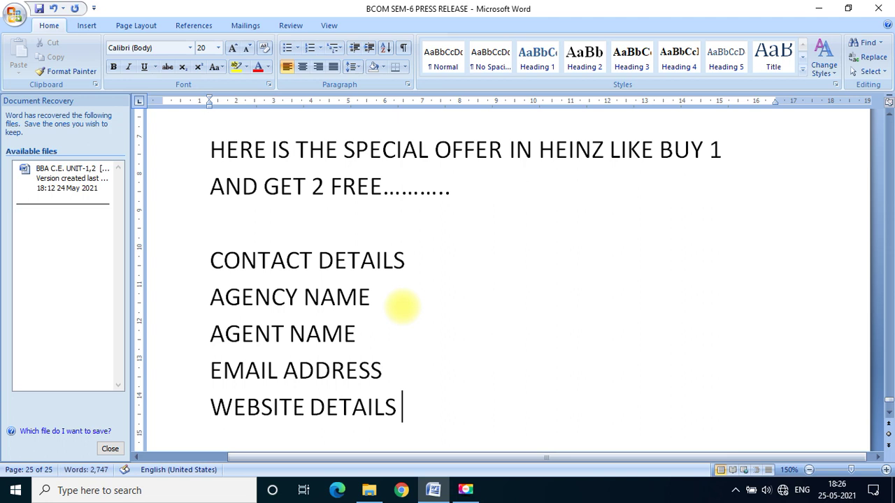
pyautogui.press('Return')
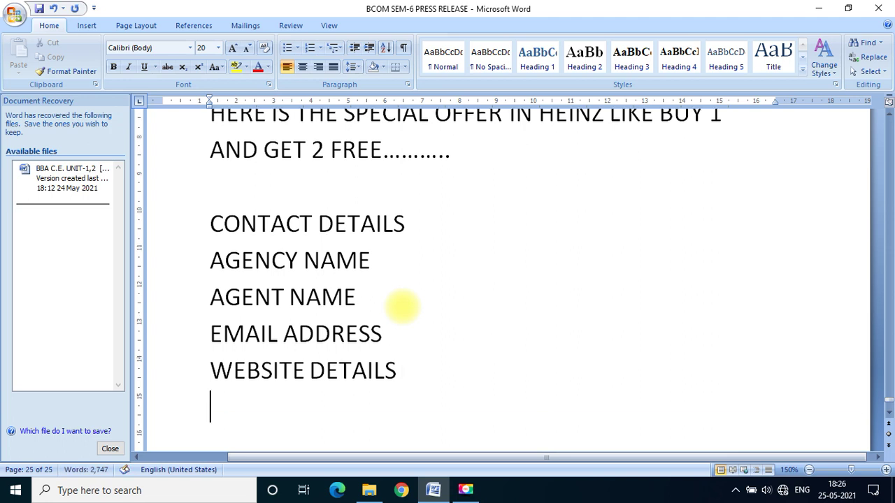
pyautogui.write('CONTA')
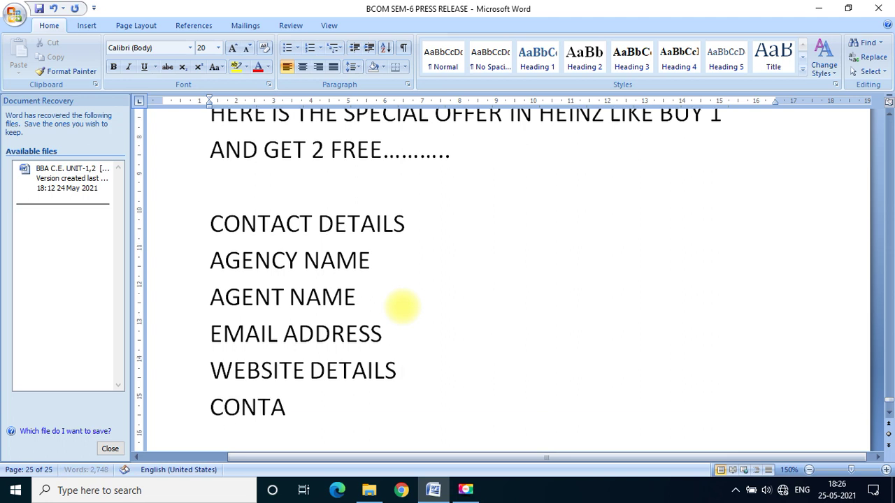
pyautogui.write('CT NO.')
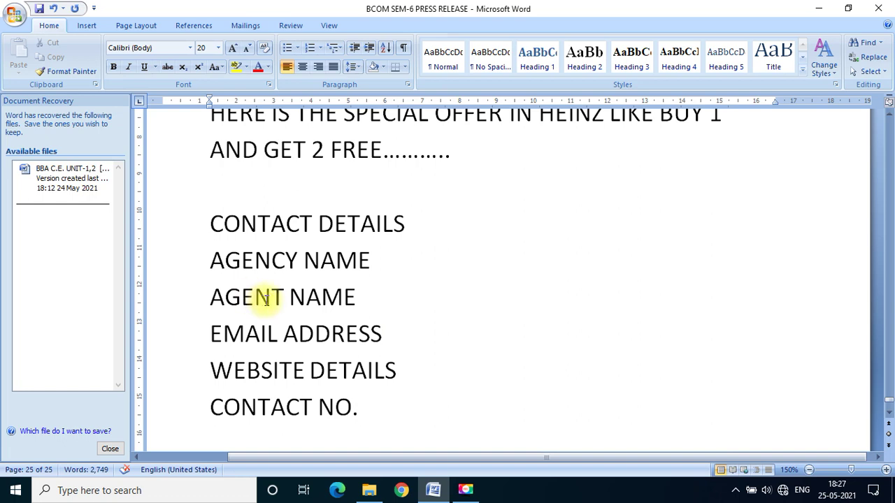
# - Select the advertisement from HEINZ TOMATO KETCH UP to CONTACT NO. and apply Outside Borders
pyautogui.scroll(15, 267, 300)
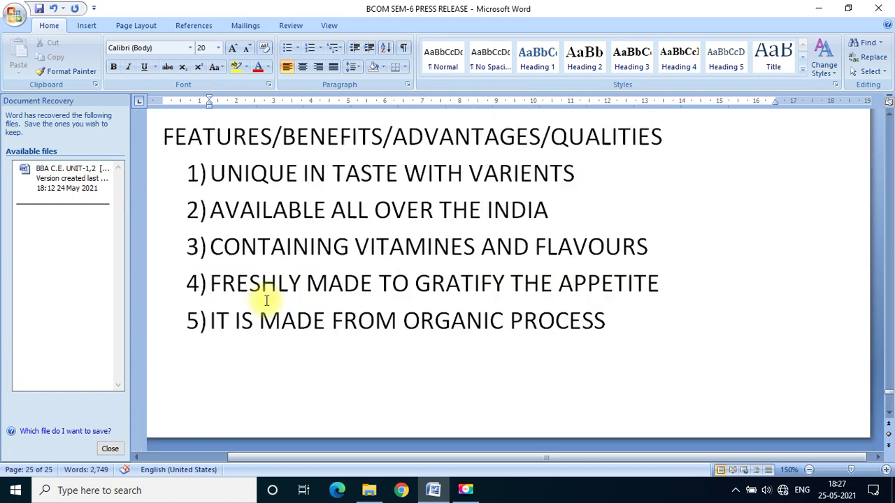
pyautogui.scroll(8, 267, 300)
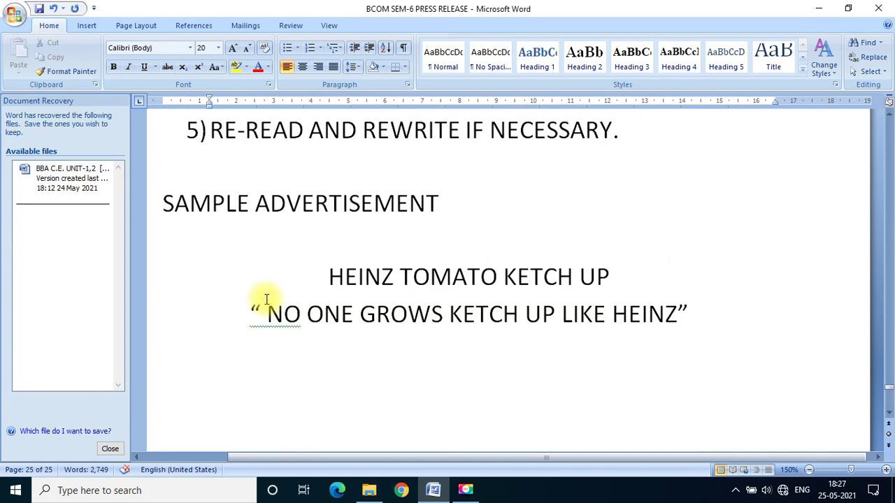
pyautogui.moveTo(313, 276); pyautogui.dragTo(405, 205)
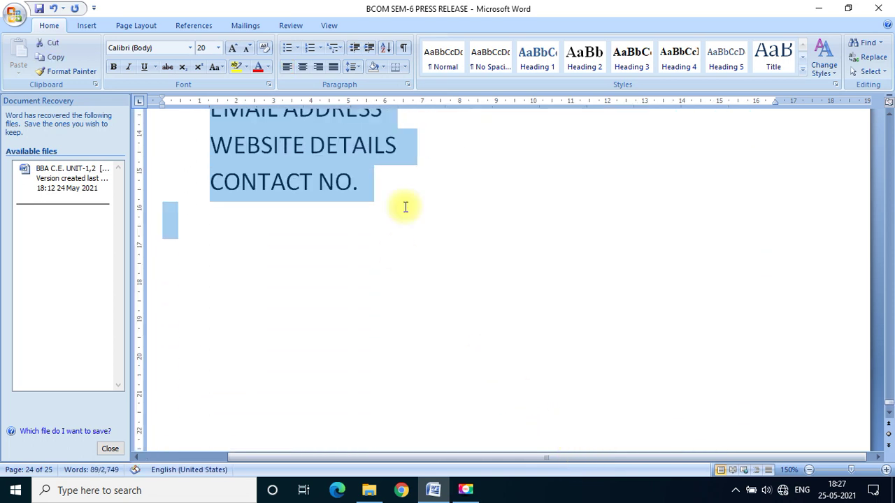
pyautogui.click(404, 66)
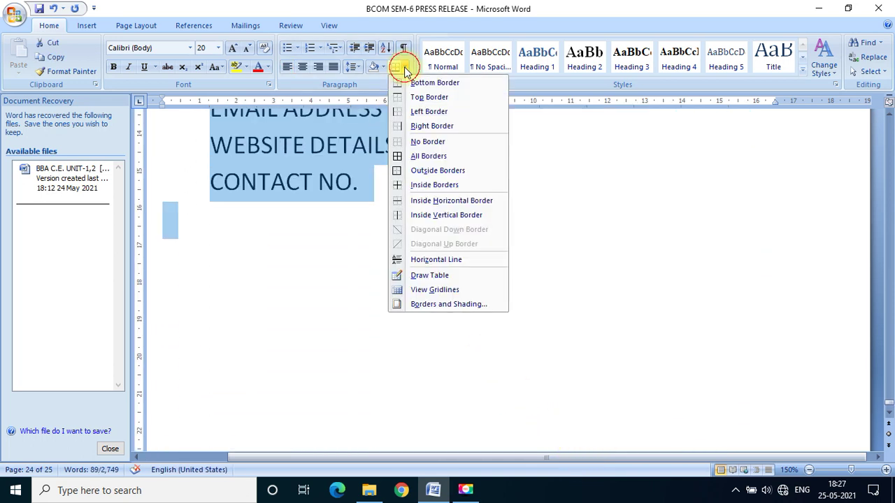
pyautogui.click(454, 170)
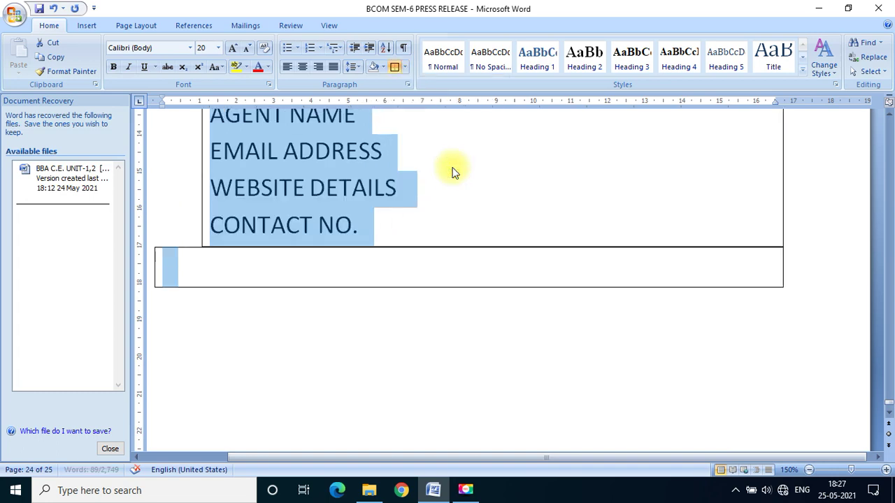
pyautogui.scroll(2, 462, 219)
pyautogui.scroll(15, 461, 214)
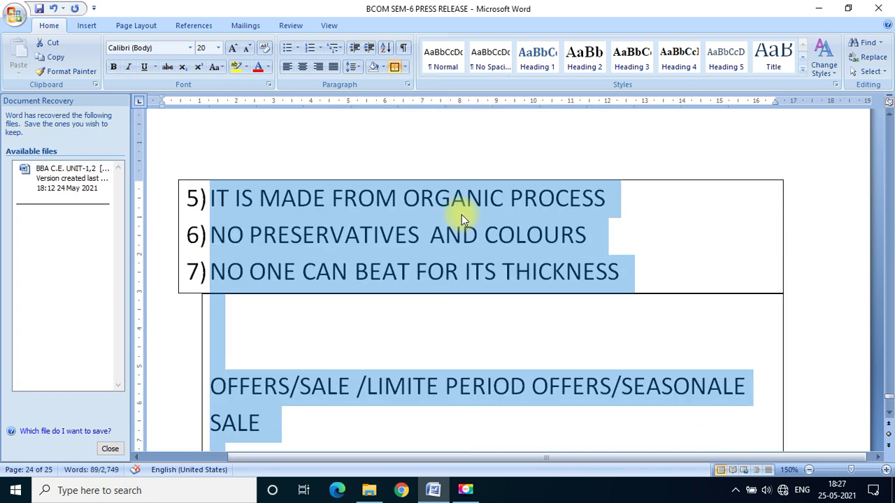
pyautogui.scroll(9, 459, 206)
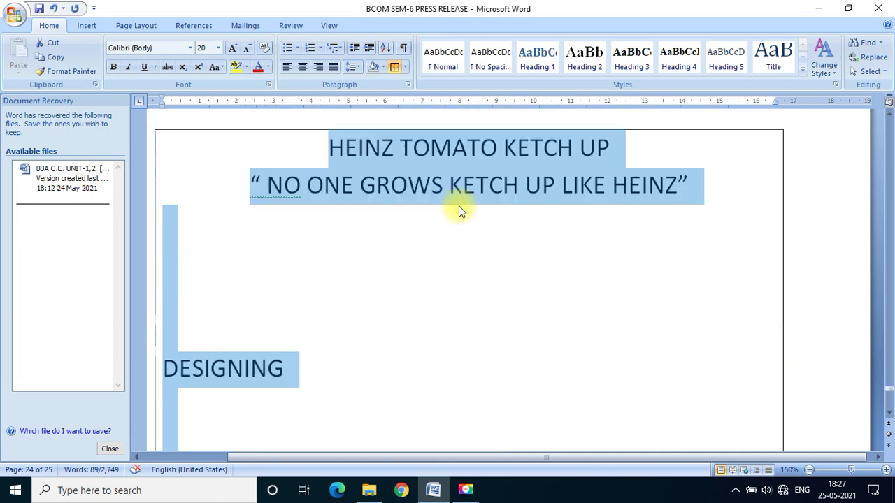
pyautogui.click(460, 335)
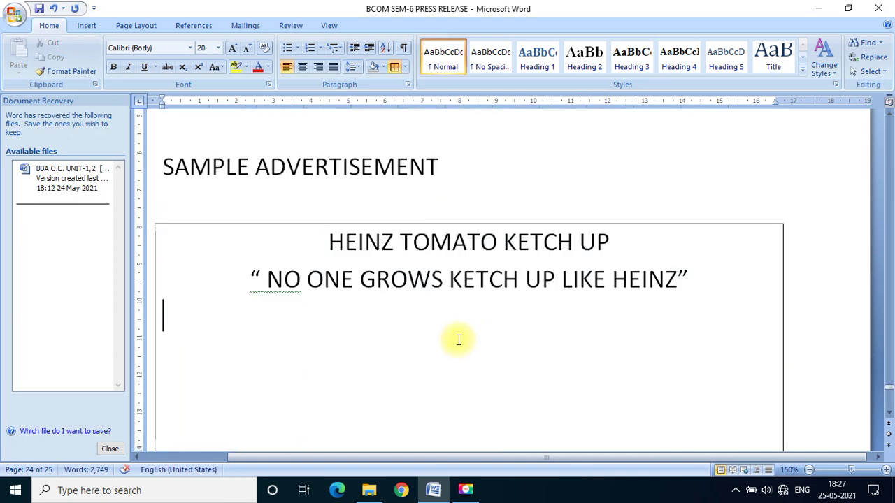
# - Accept the spelling suggestion to fix the slogan's opening “ NO to “NO
pyautogui.click(260, 285)
pyautogui.rightClick(266, 289)
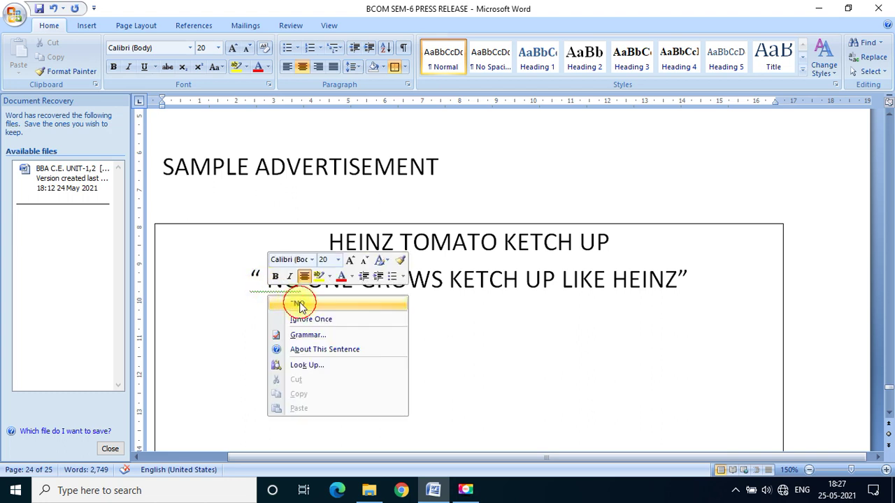
pyautogui.click(296, 304)
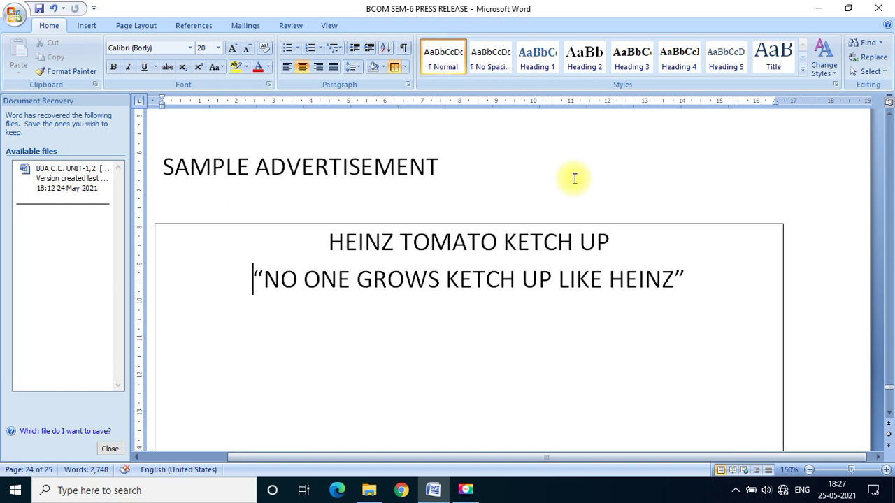
# - Scroll back to THE FORMAT OF ADVERTISEMENT list on page 23
pyautogui.scroll(8, 735, 360)
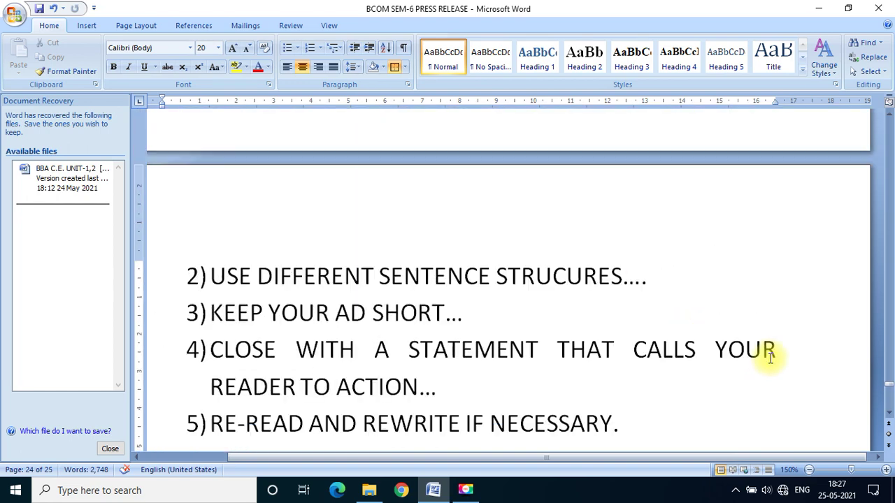
pyautogui.scroll(12, 772, 358)
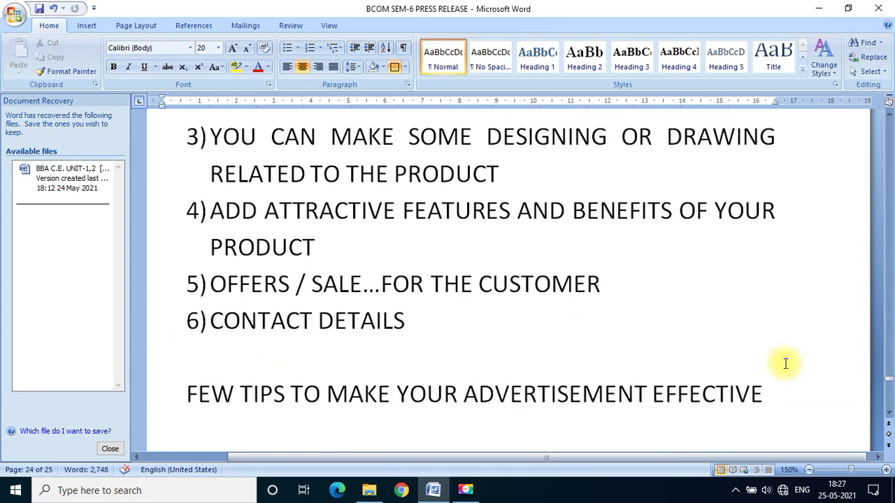
pyautogui.scroll(4, 785, 364)
pyautogui.scroll(-1, 786, 364)
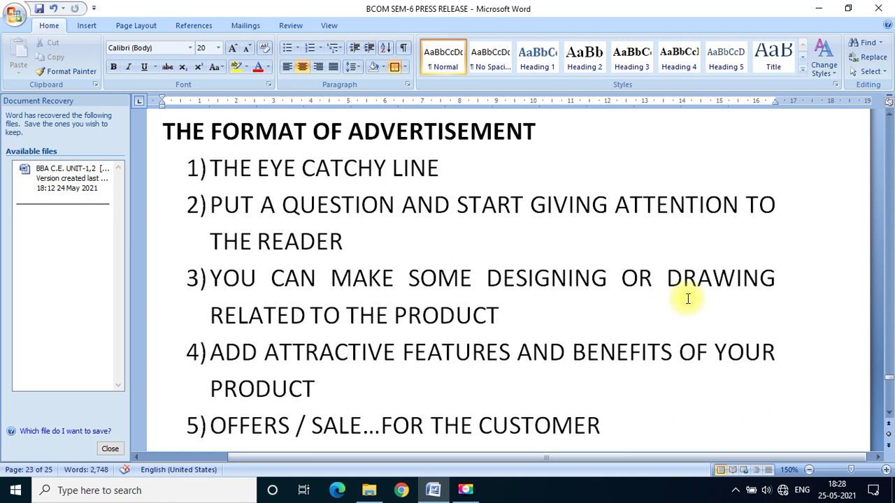
pyautogui.scroll(-2, 688, 299)
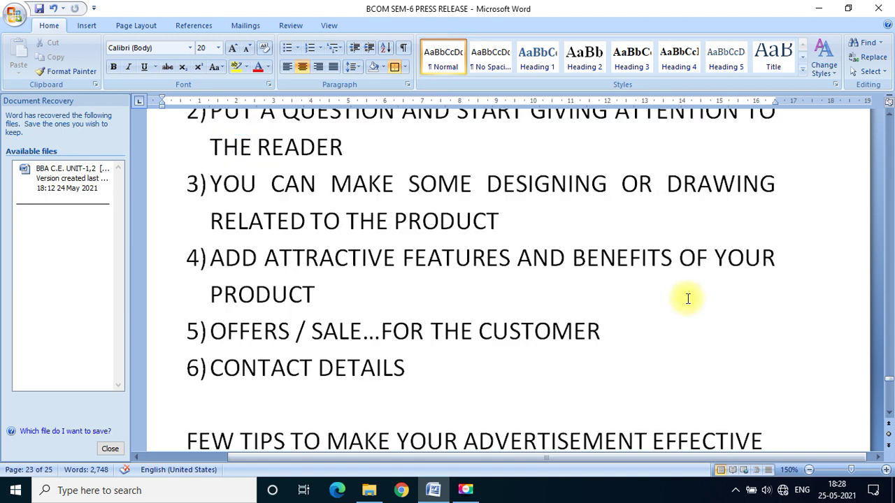